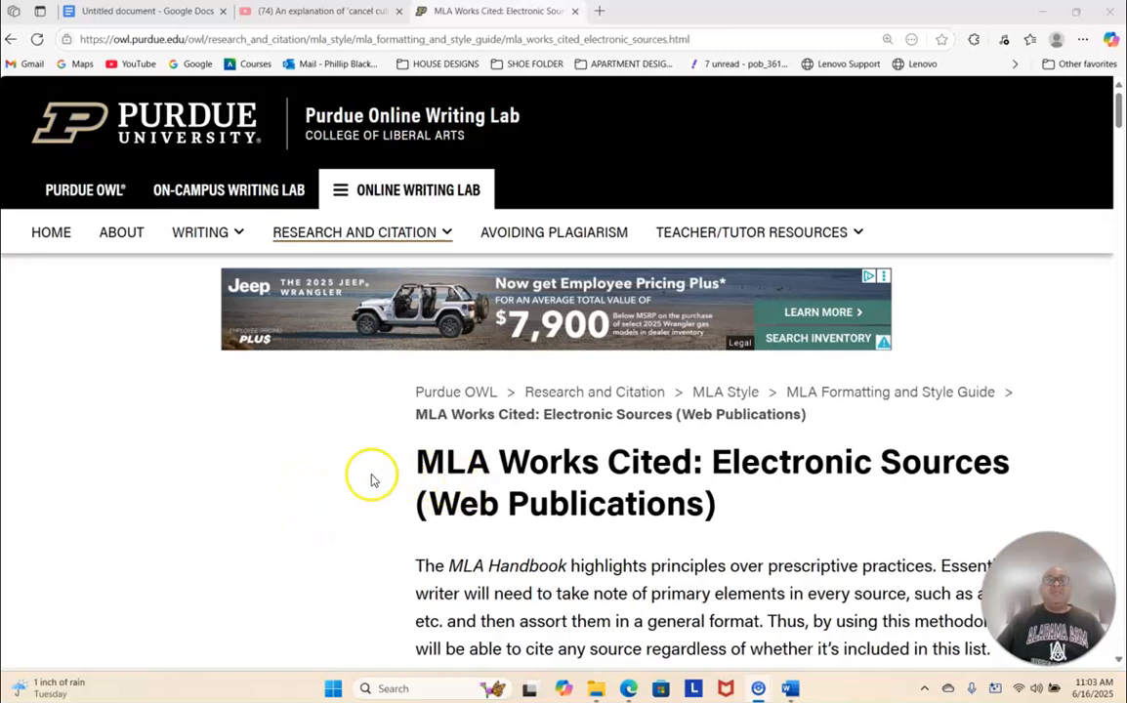
- Go to the Purdue OWL home page and open the MLA Guide from the suggested resources
click(43, 234)
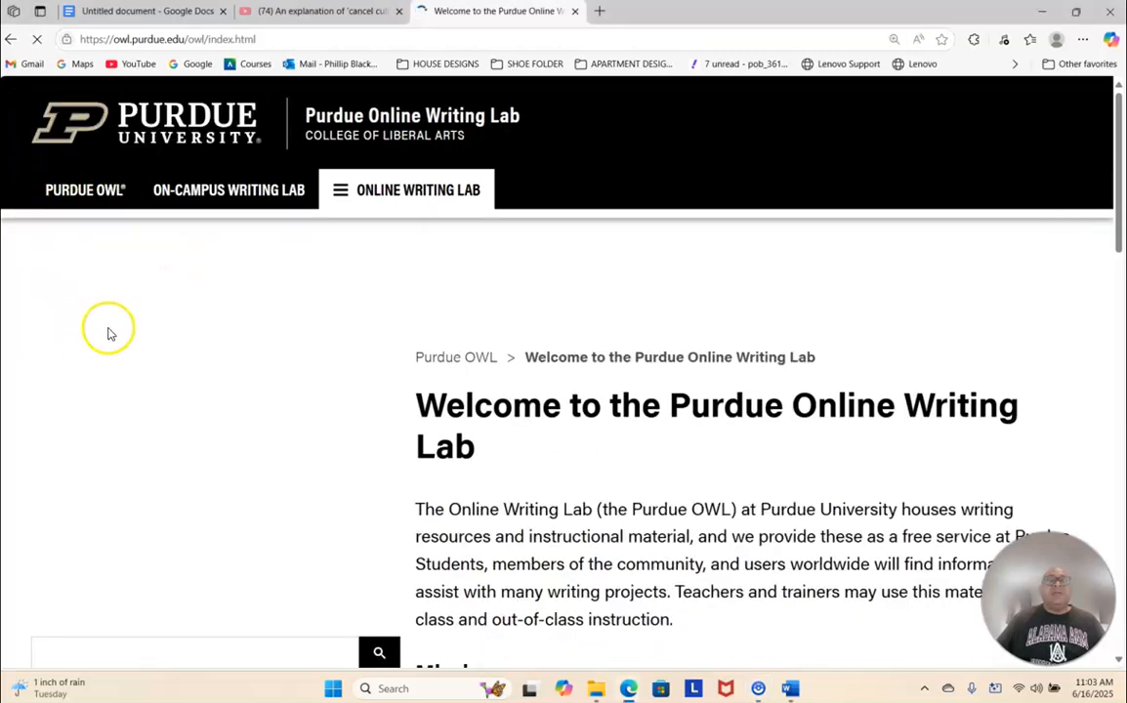
scroll(157, 342, down, 5)
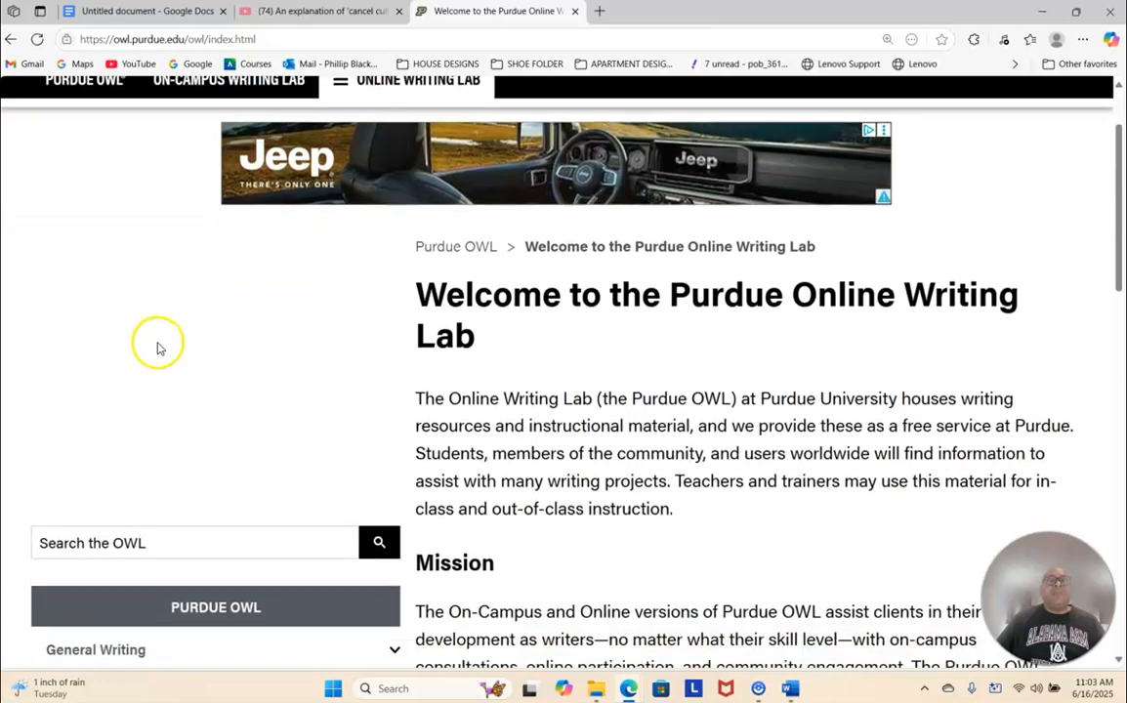
scroll(156, 347, down, 4)
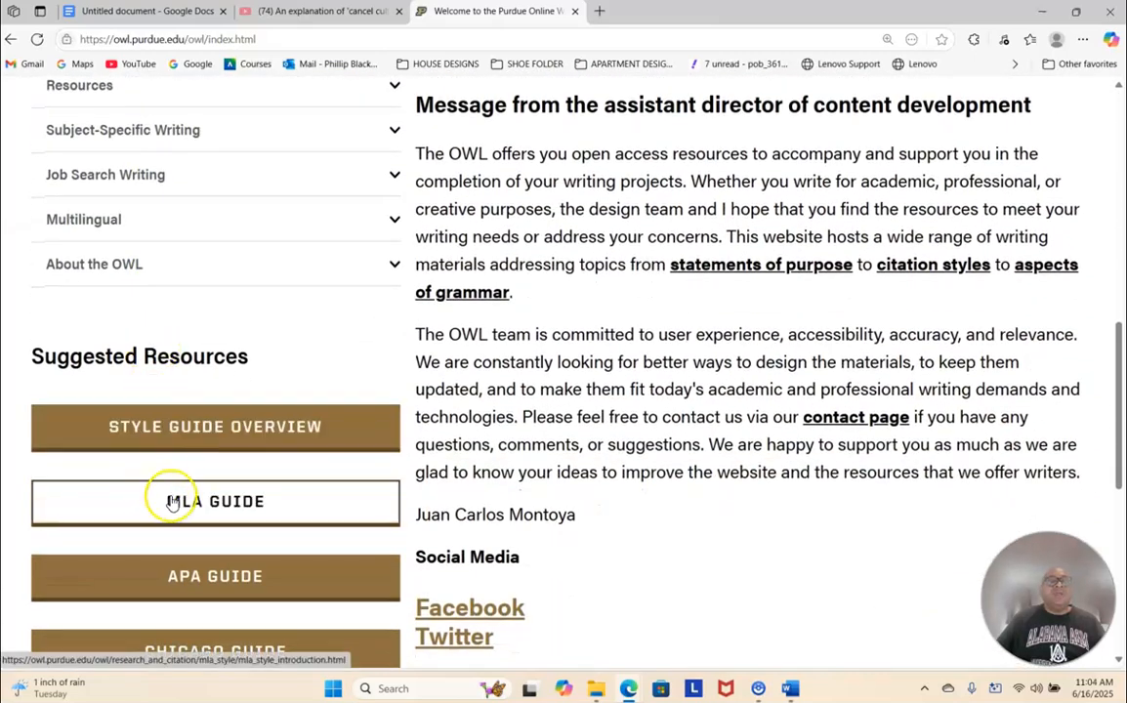
click(173, 504)
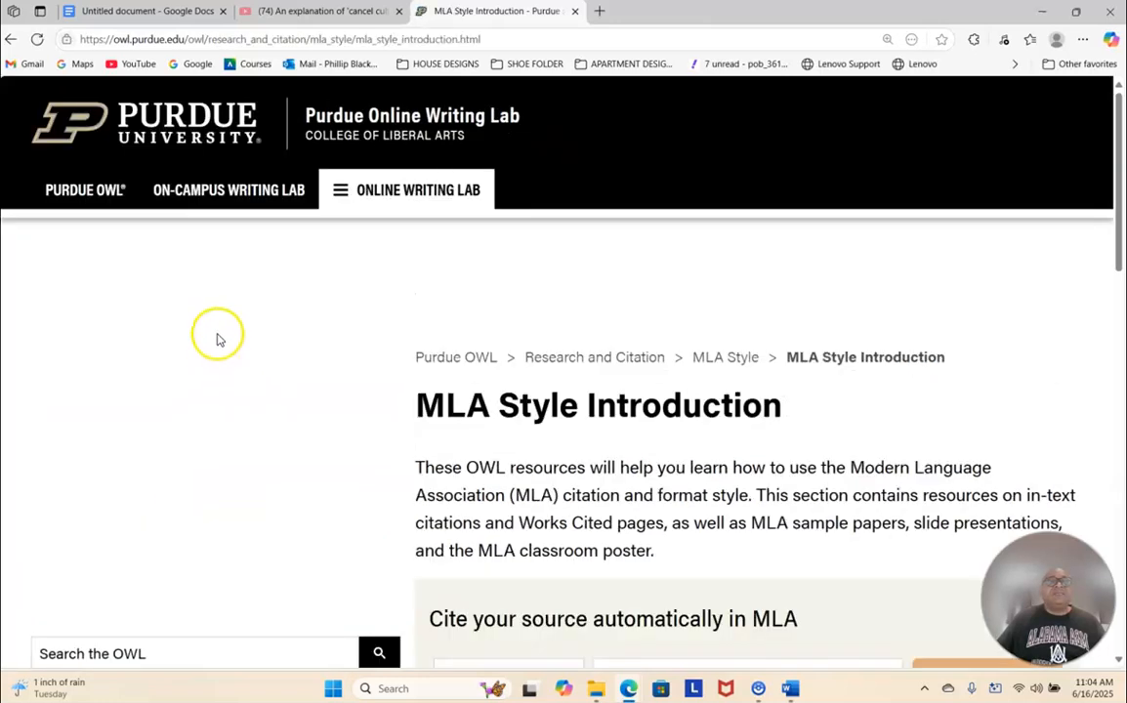
- Dismiss the ad overlay, expand MLA Formatting and Style Guide, and open MLA Works Cited: Electronic Sources (Web Publications)
scroll(215, 341, down, 5)
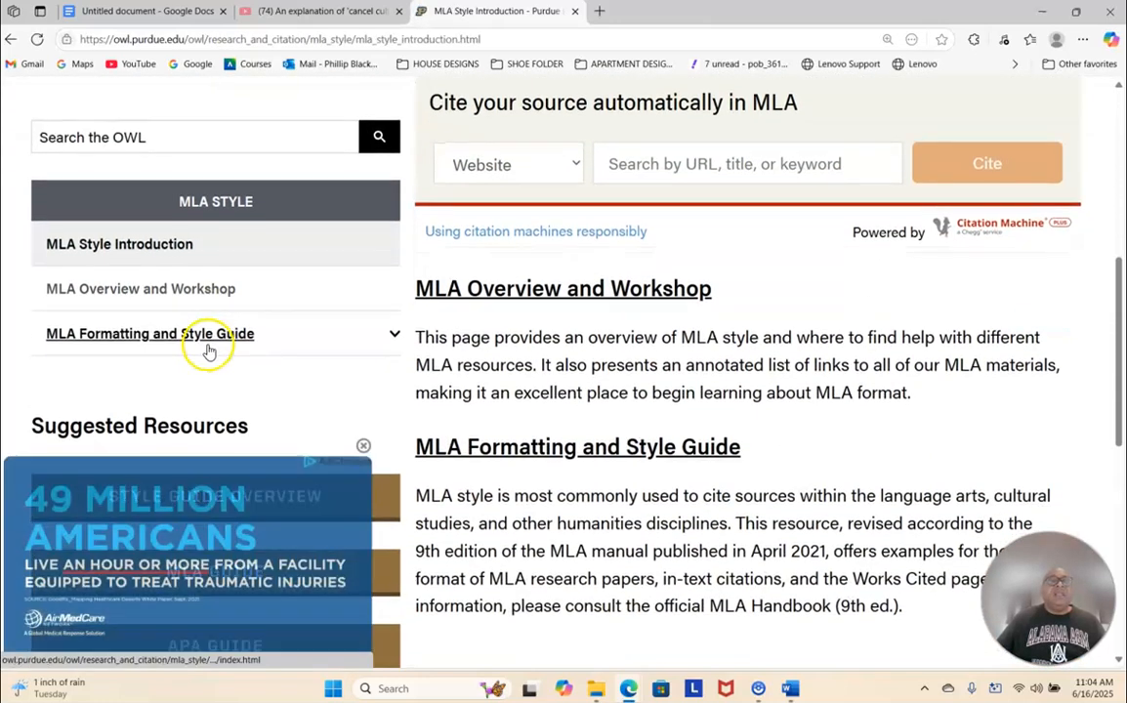
scroll(208, 351, down, 2)
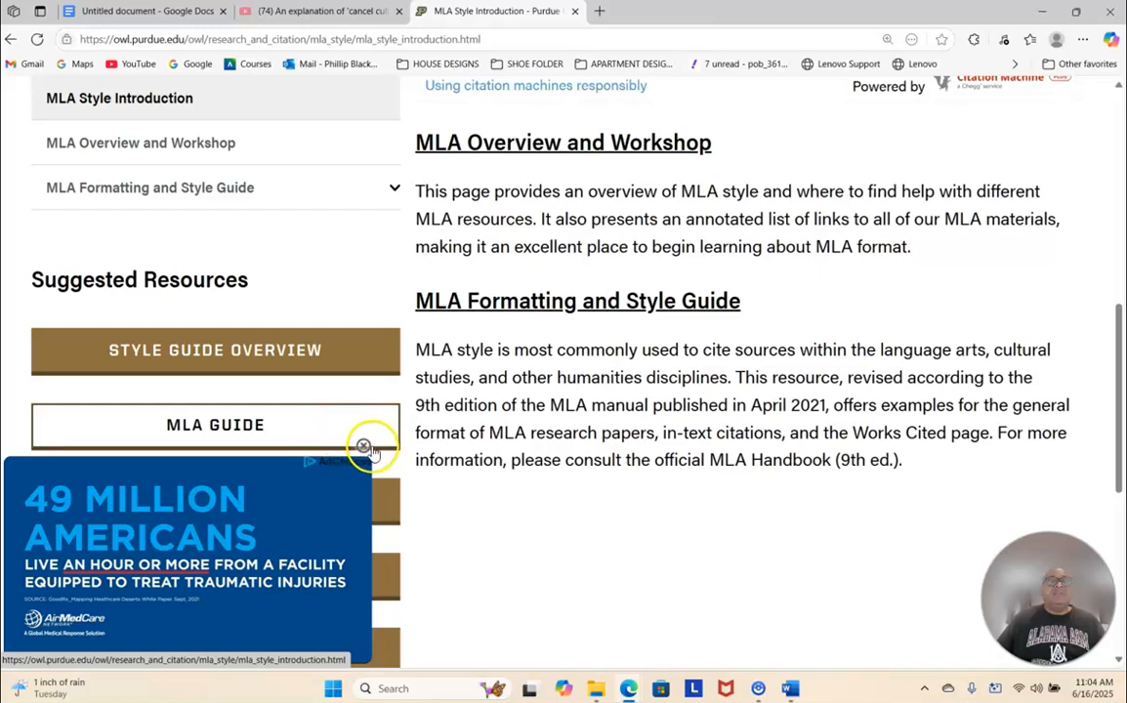
click(365, 446)
scroll(319, 372, down, 2)
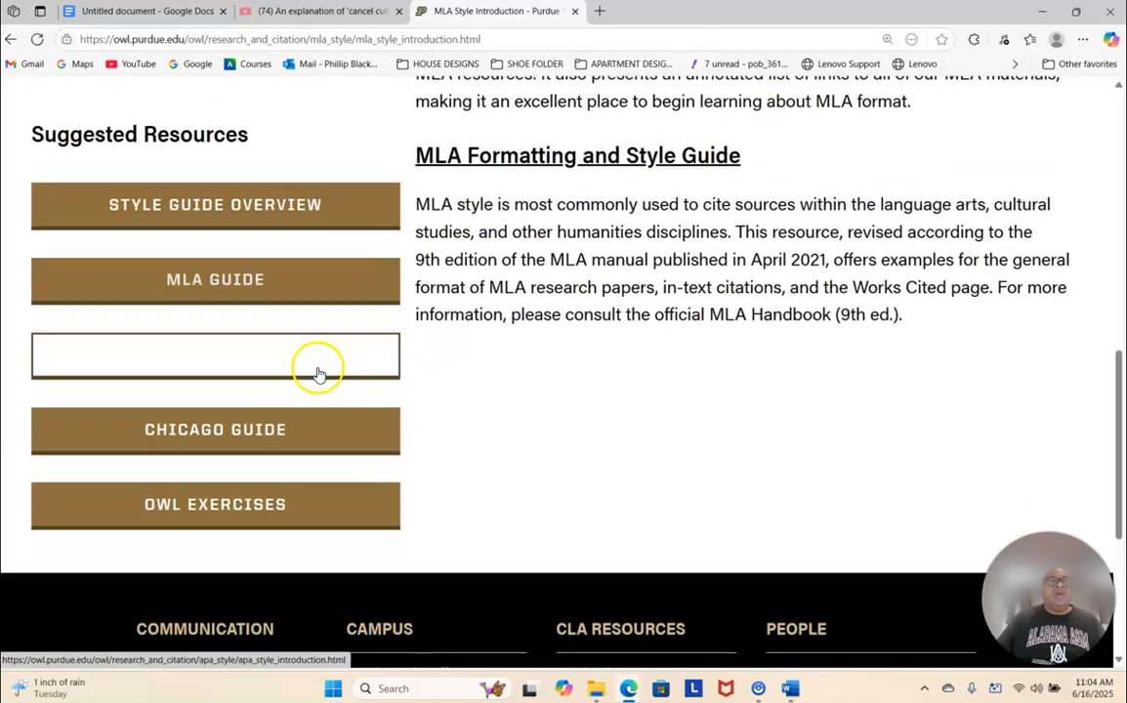
scroll(317, 372, up, 4)
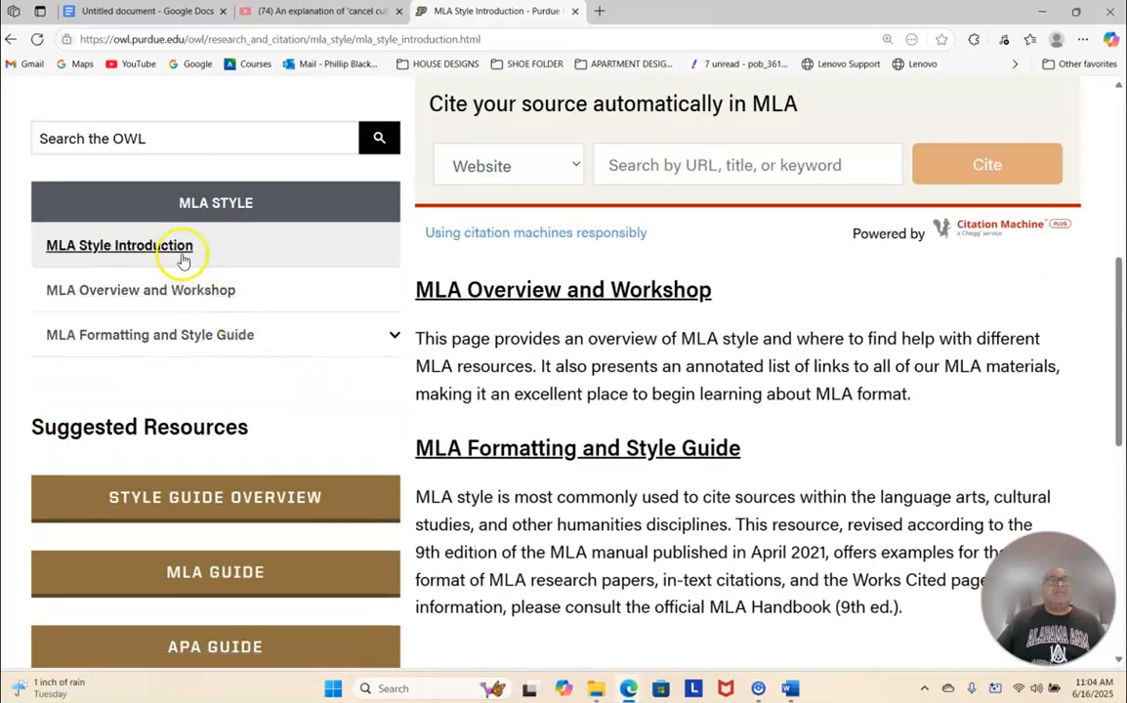
click(170, 336)
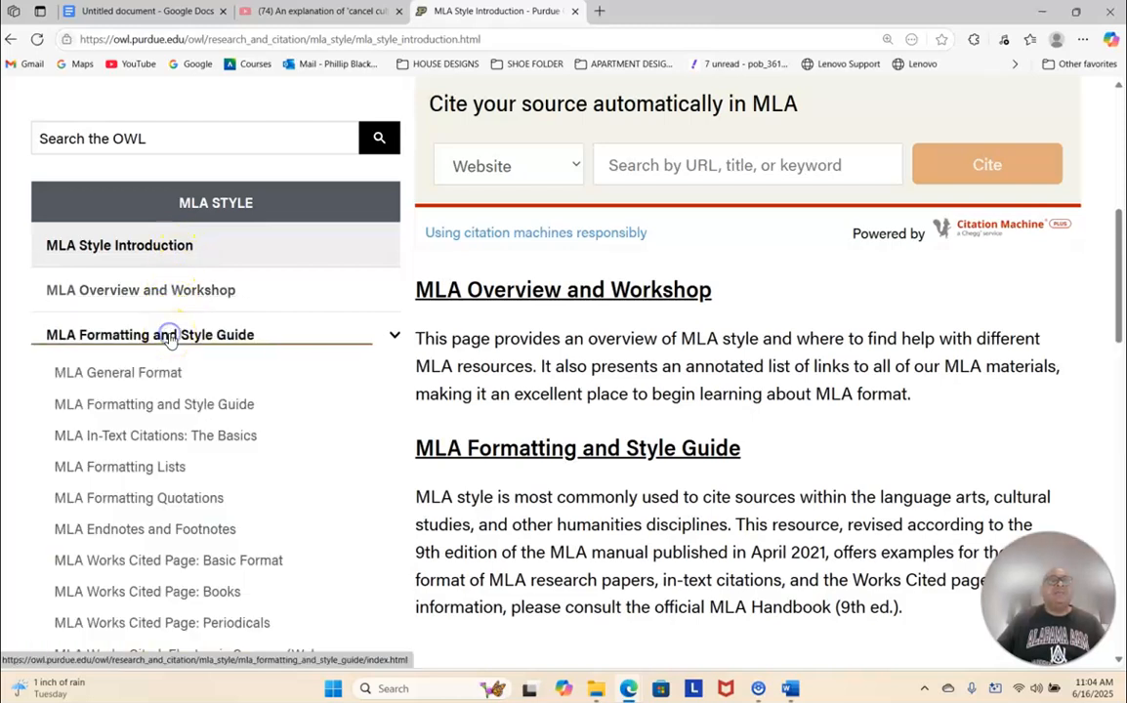
scroll(168, 348, down, 5)
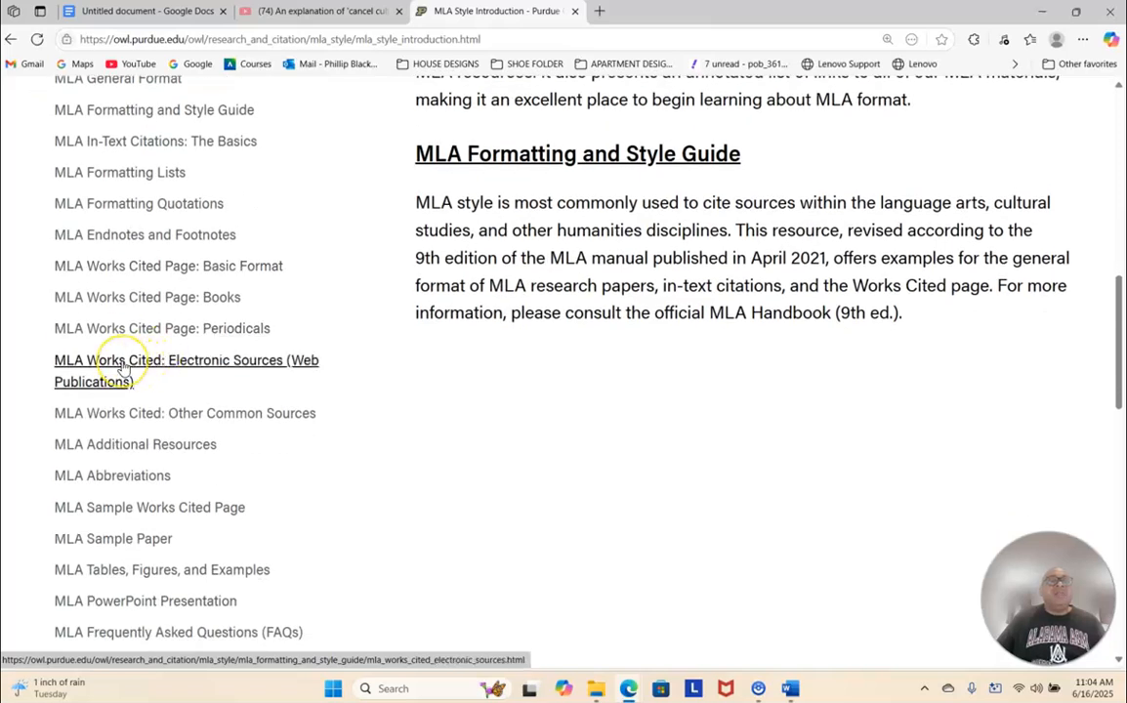
click(123, 364)
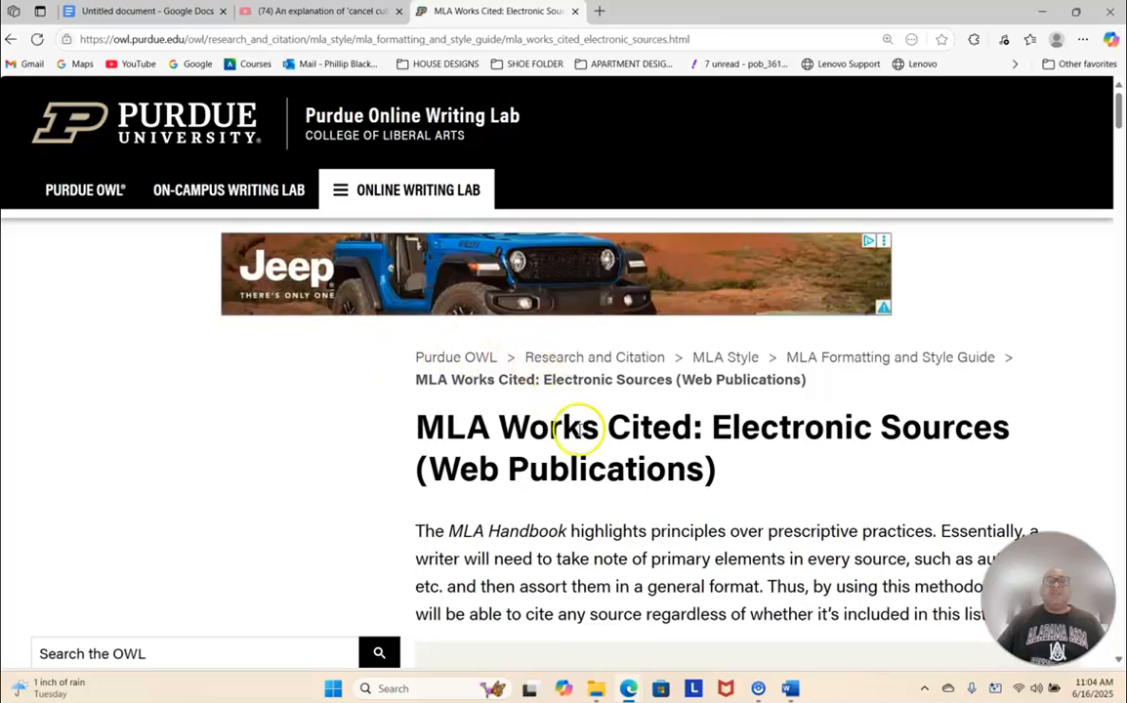
- Review the basic style for citing electronic sources and highlight the sentence about collecting as much information as possible
scroll(590, 439, down, 2)
scroll(589, 446, down, 6)
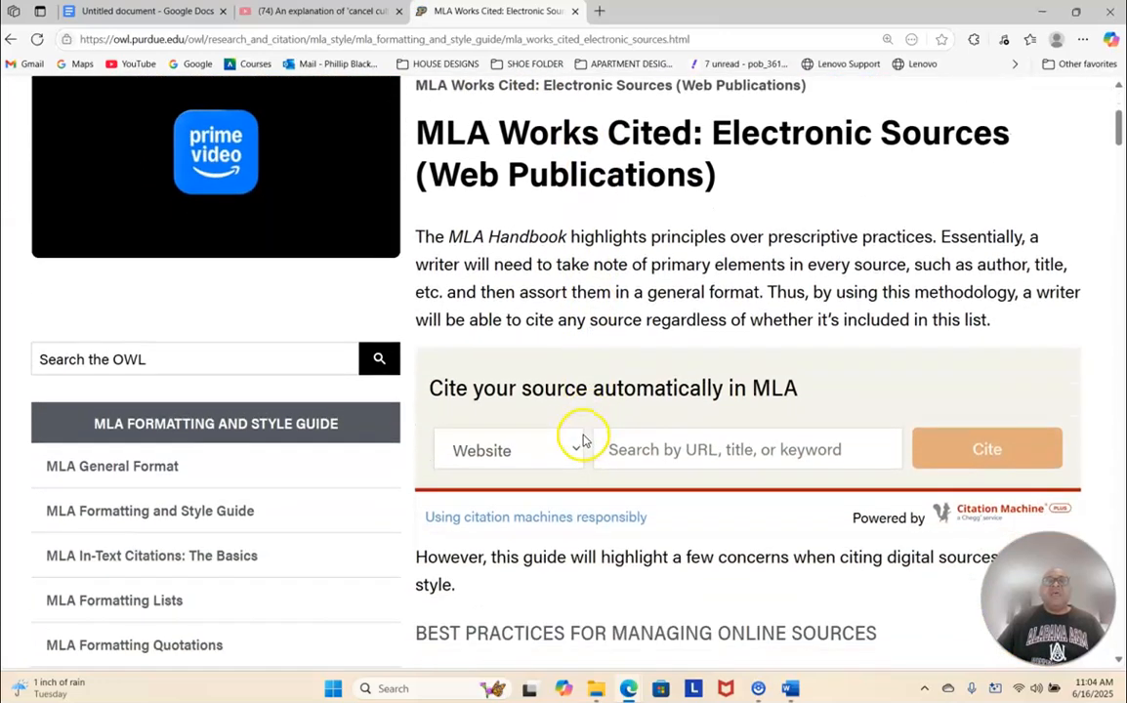
scroll(576, 436, down, 8)
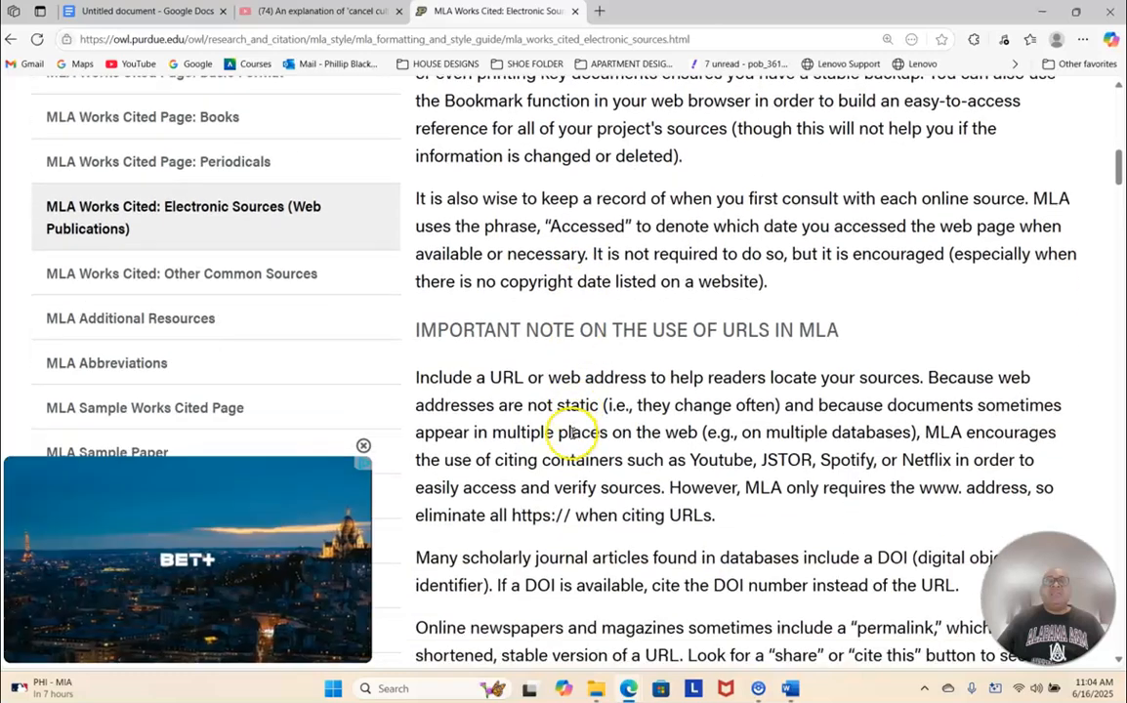
scroll(561, 429, down, 2)
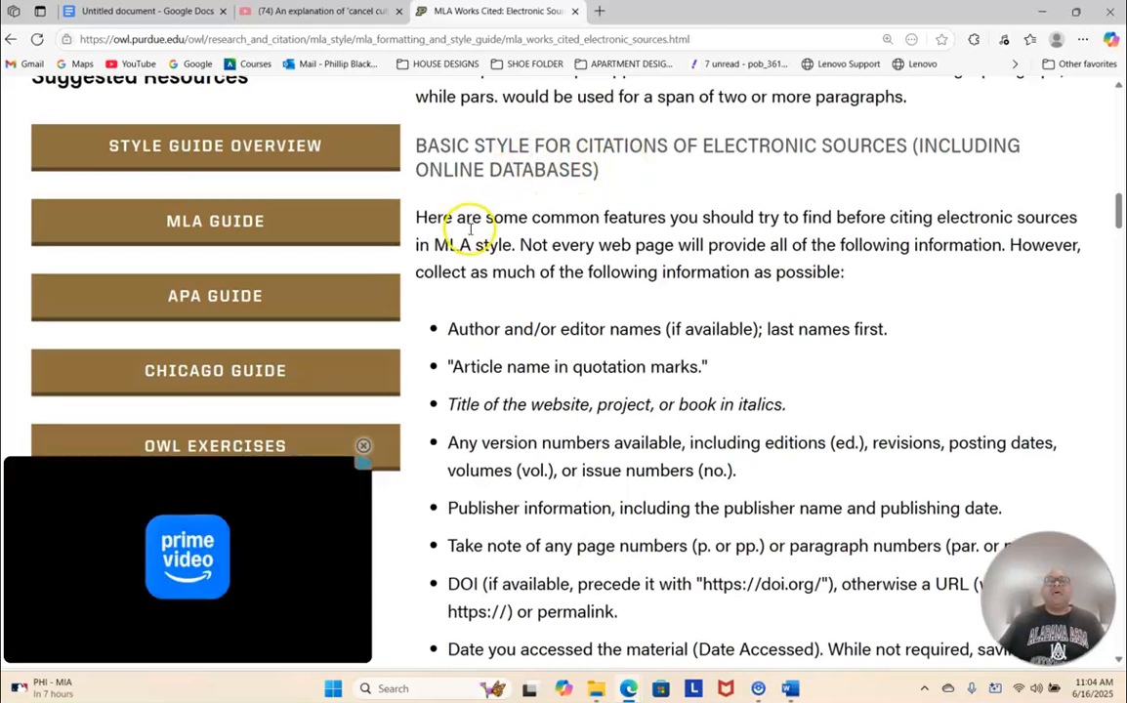
scroll(469, 230, down, 1)
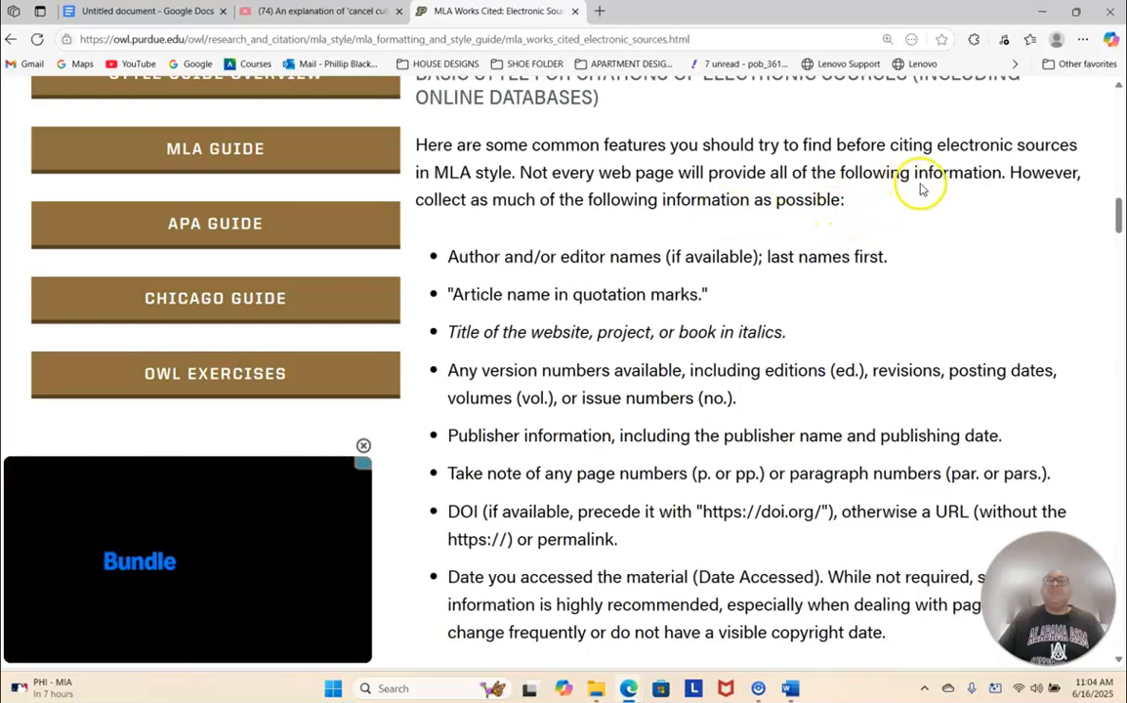
drag(1010, 173, 1009, 190)
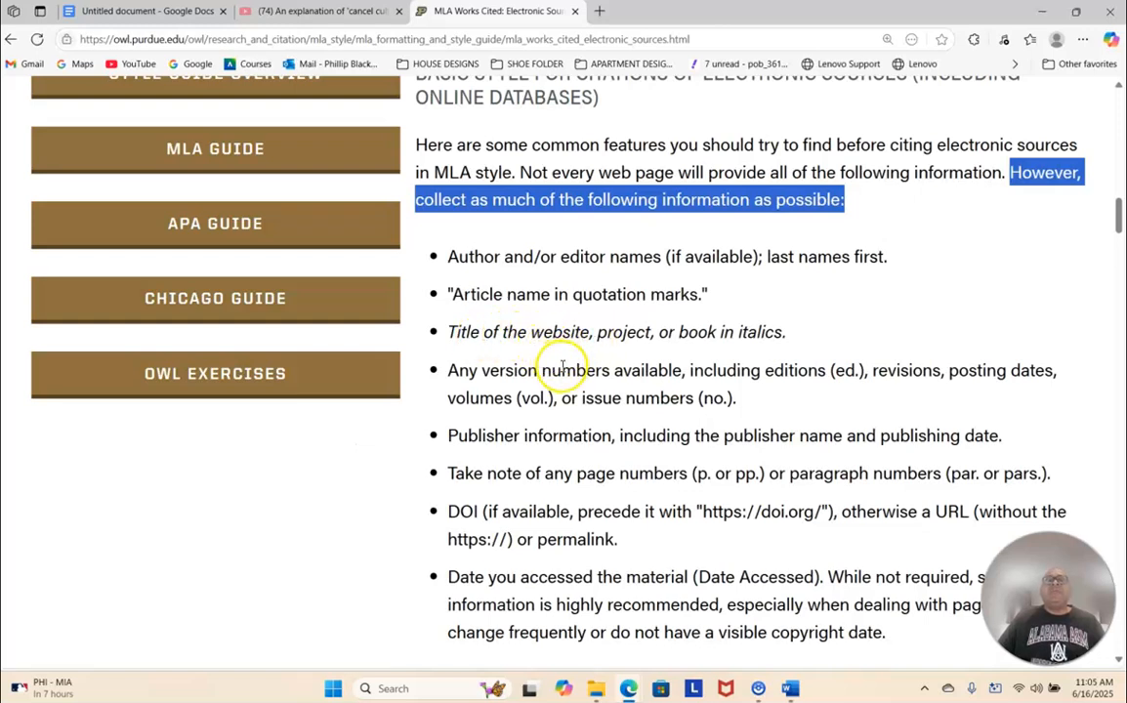
- Find the guide's YouTube video citation examples, and bring up the Denver7 YouTube video explaining cancel culture
scroll(561, 369, down, 10)
scroll(553, 352, down, 20)
scroll(547, 342, down, 20)
scroll(546, 342, down, 15)
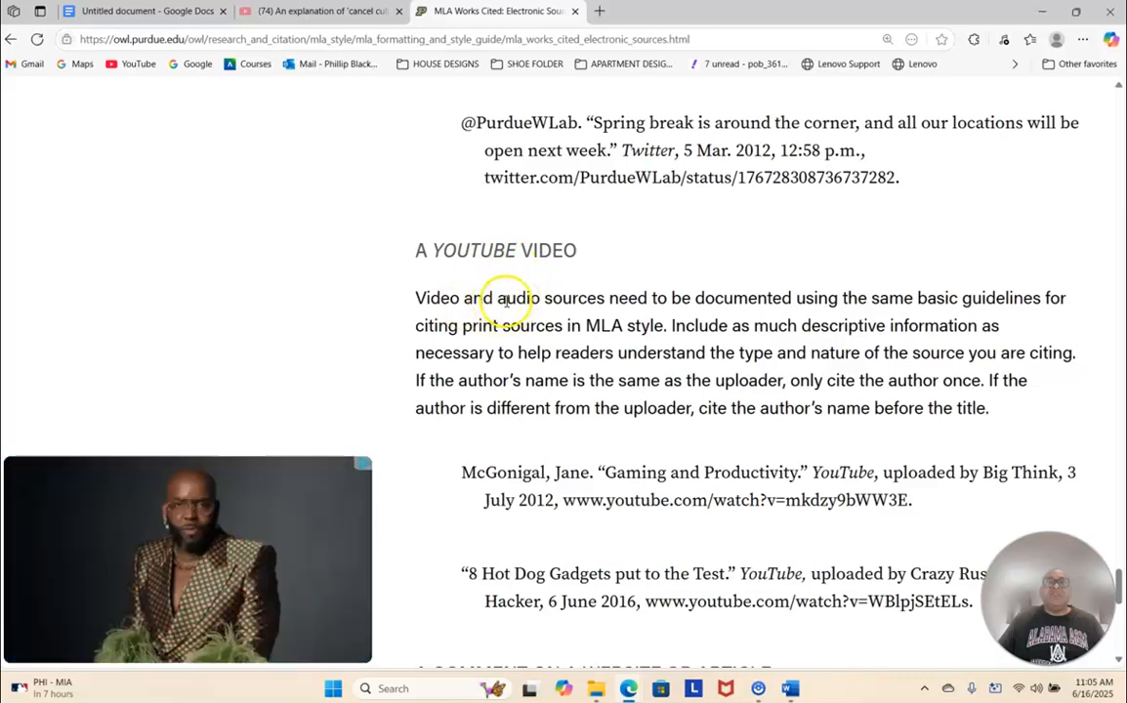
scroll(534, 361, down, 1)
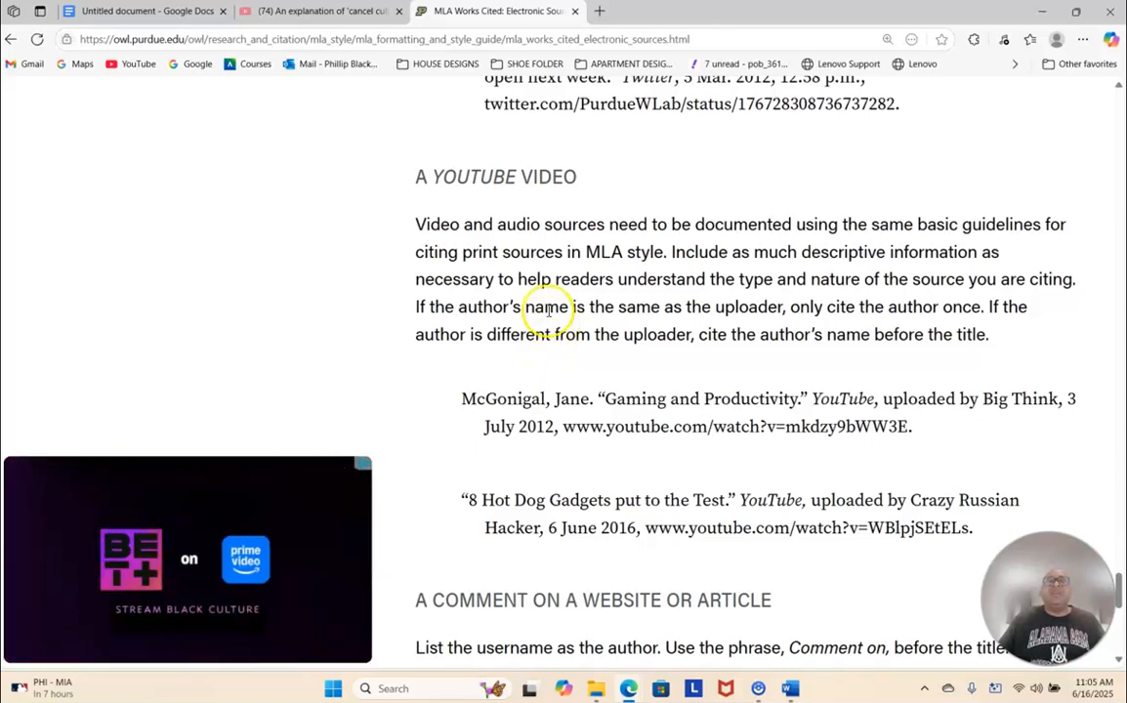
click(303, 10)
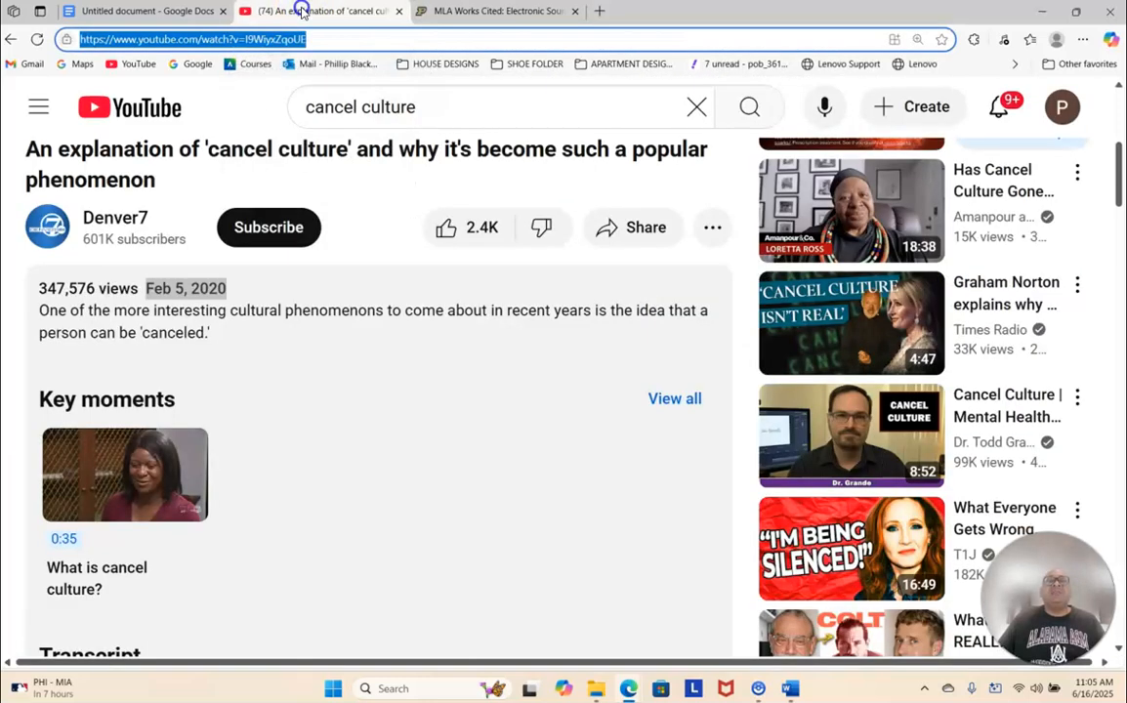
scroll(306, 289, up, 4)
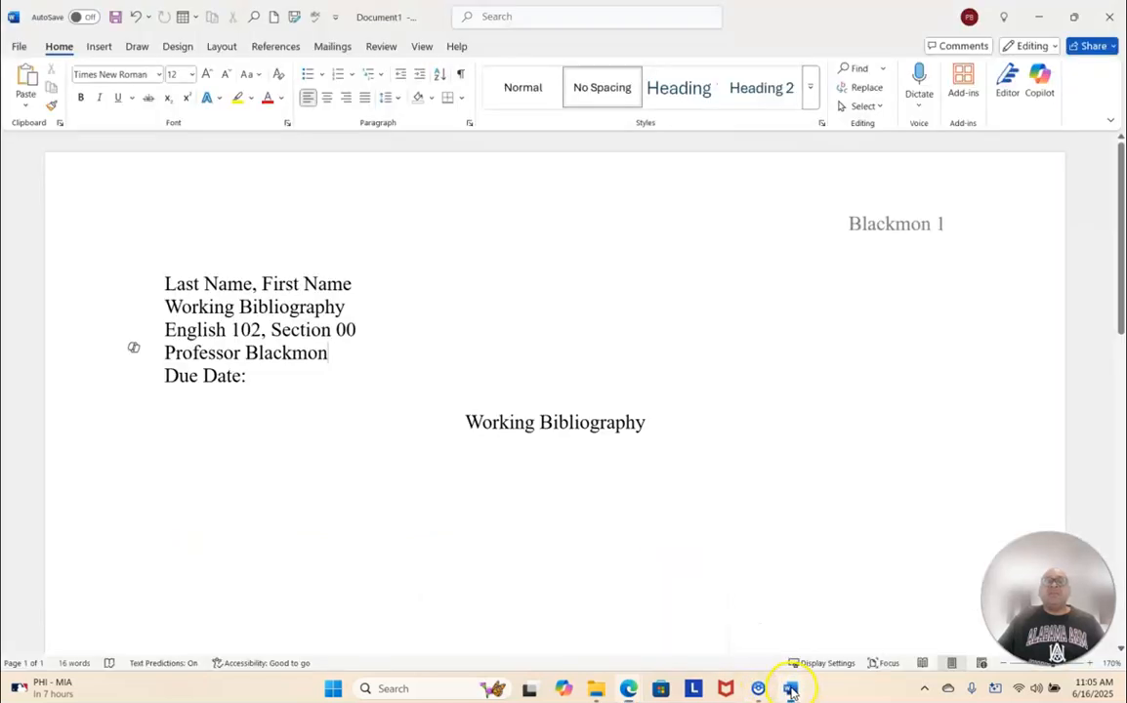
- Switch to the Word document and start a left-aligned line below the centered Working Bibliography title, leaving a blank line between
click(791, 688)
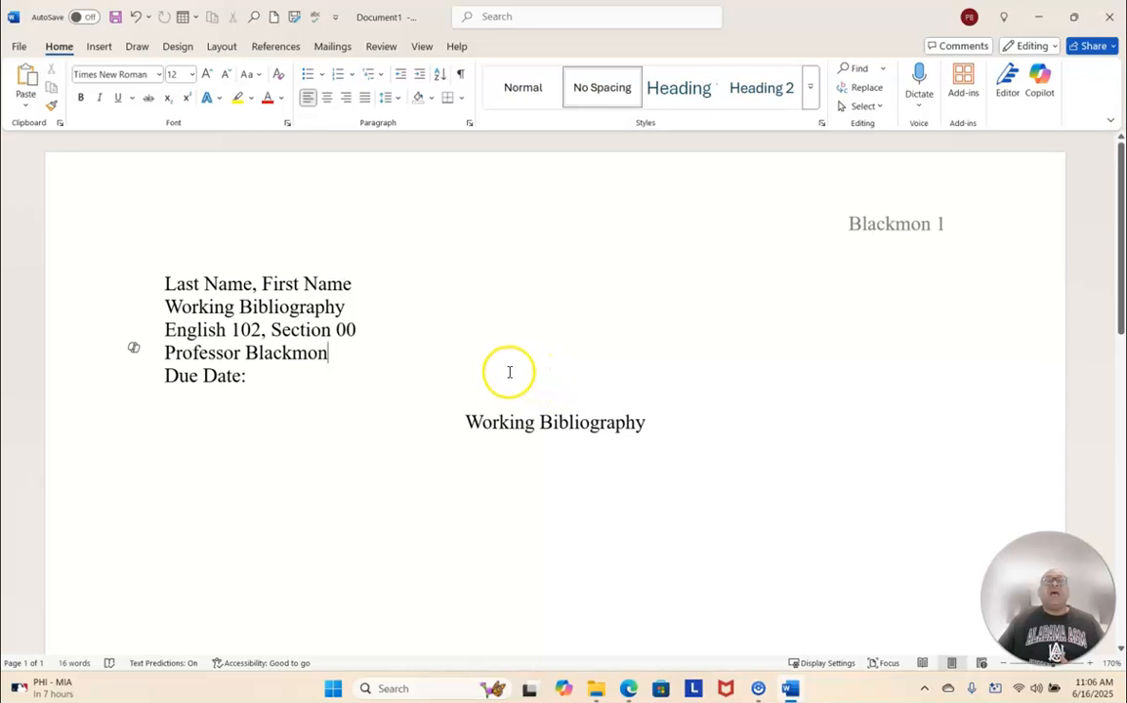
scroll(509, 372, down, 3)
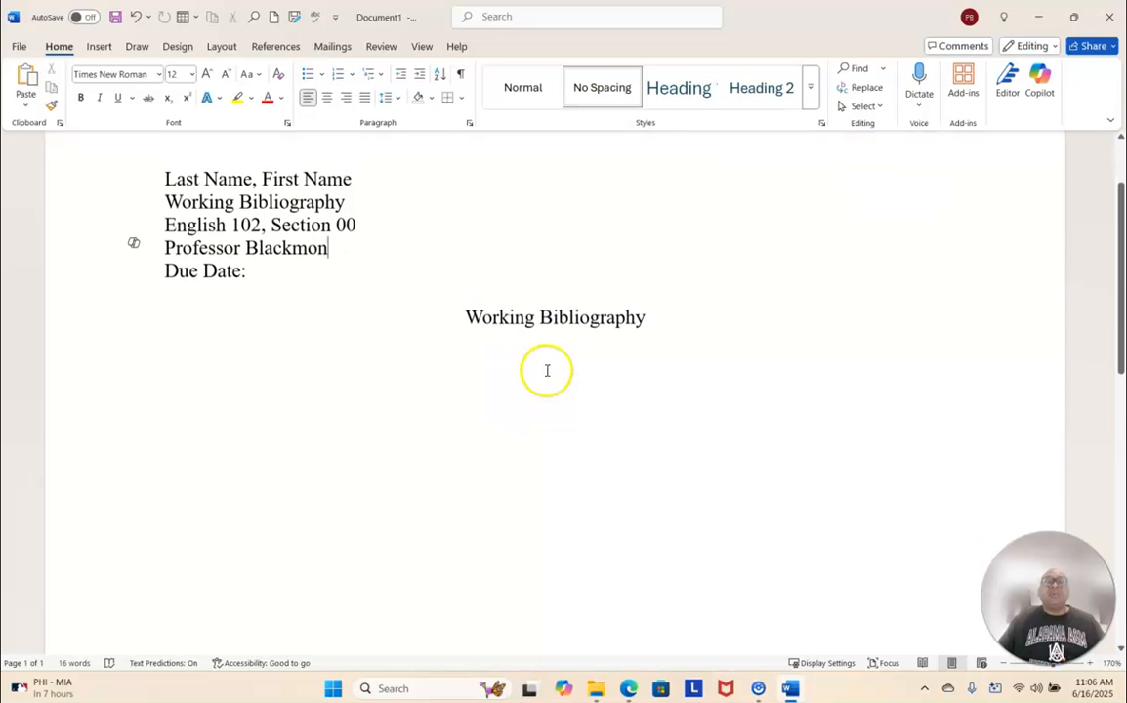
click(648, 304)
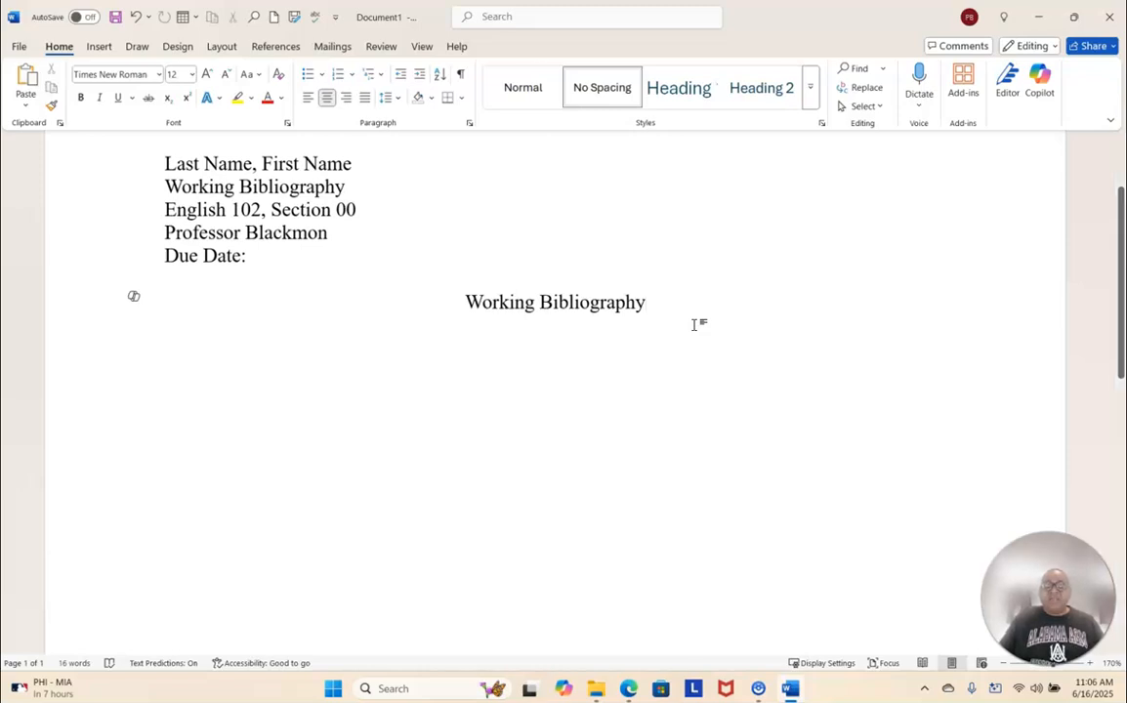
key(Return)
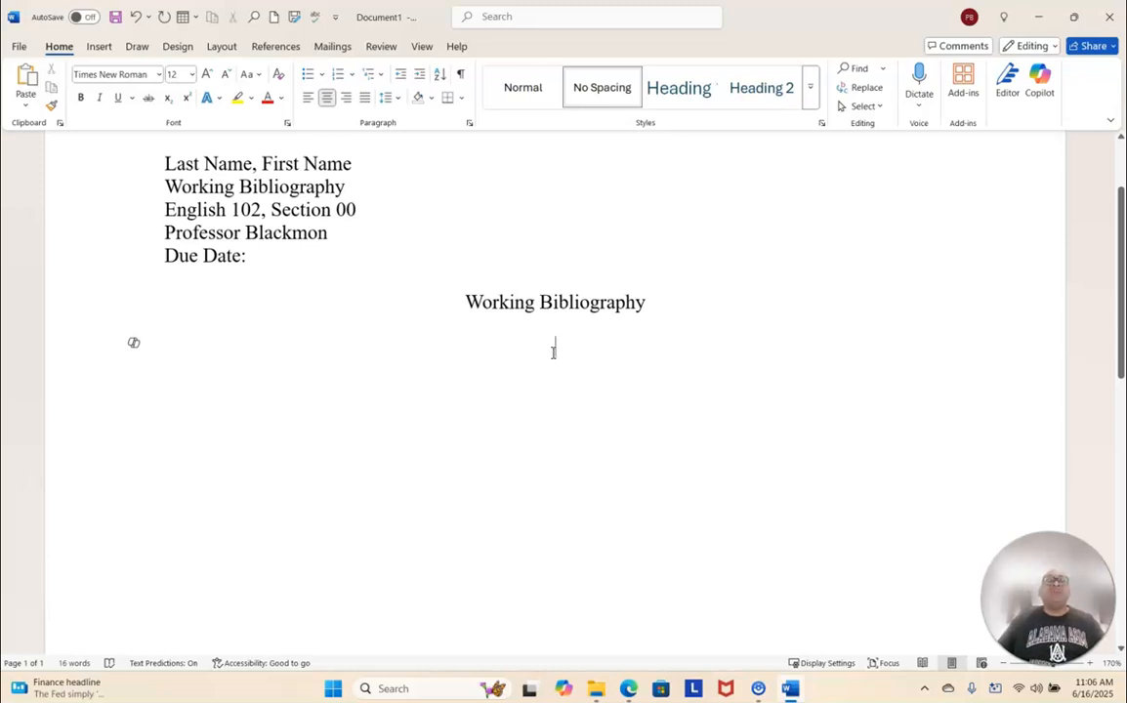
click(306, 98)
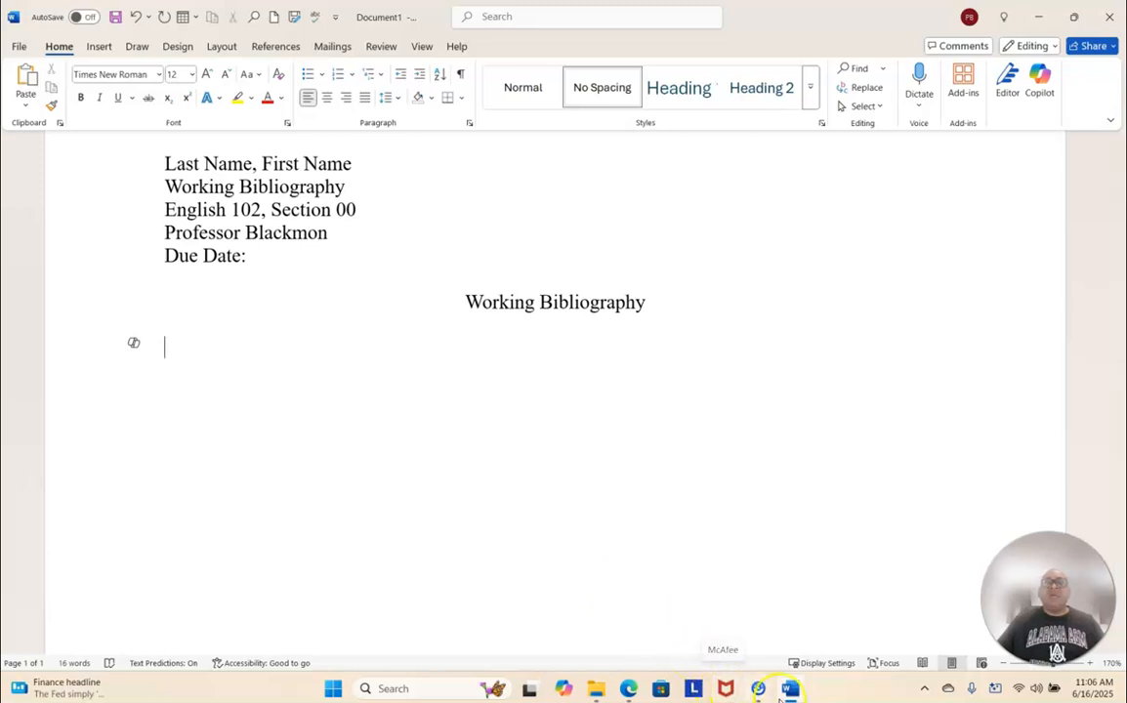
- Switch to Edge to check the cancel culture video's title, uploader and date, then the YouTube citation examples on Purdue OWL
mouse_move(630, 687)
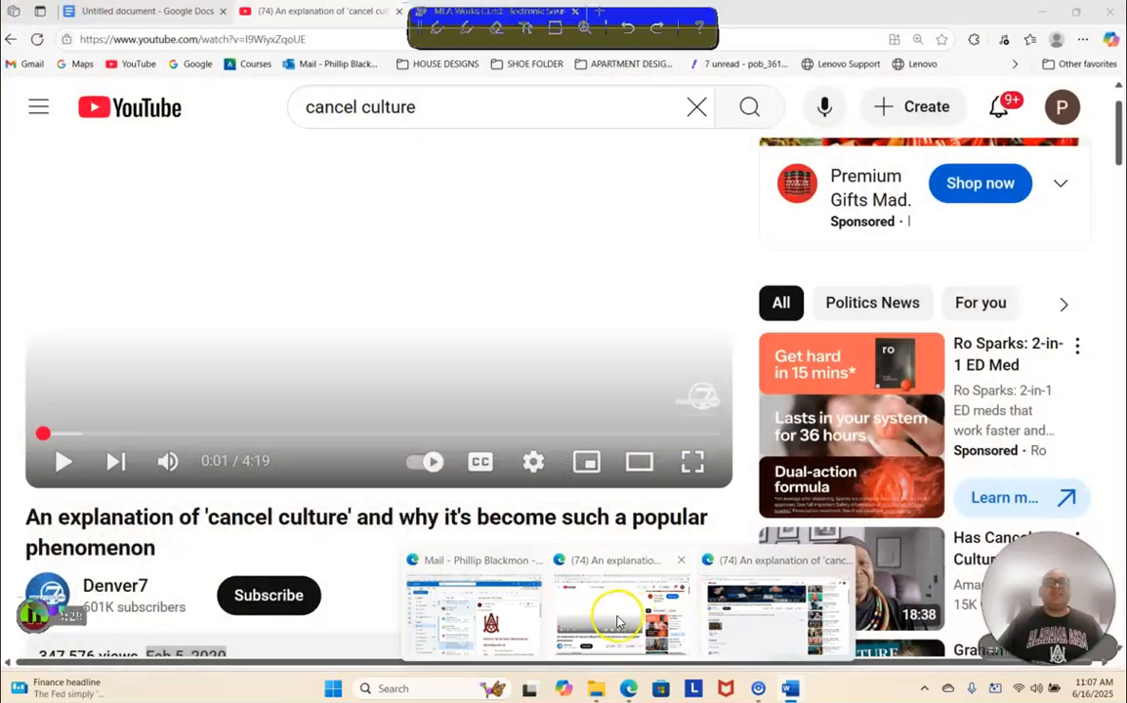
click(611, 619)
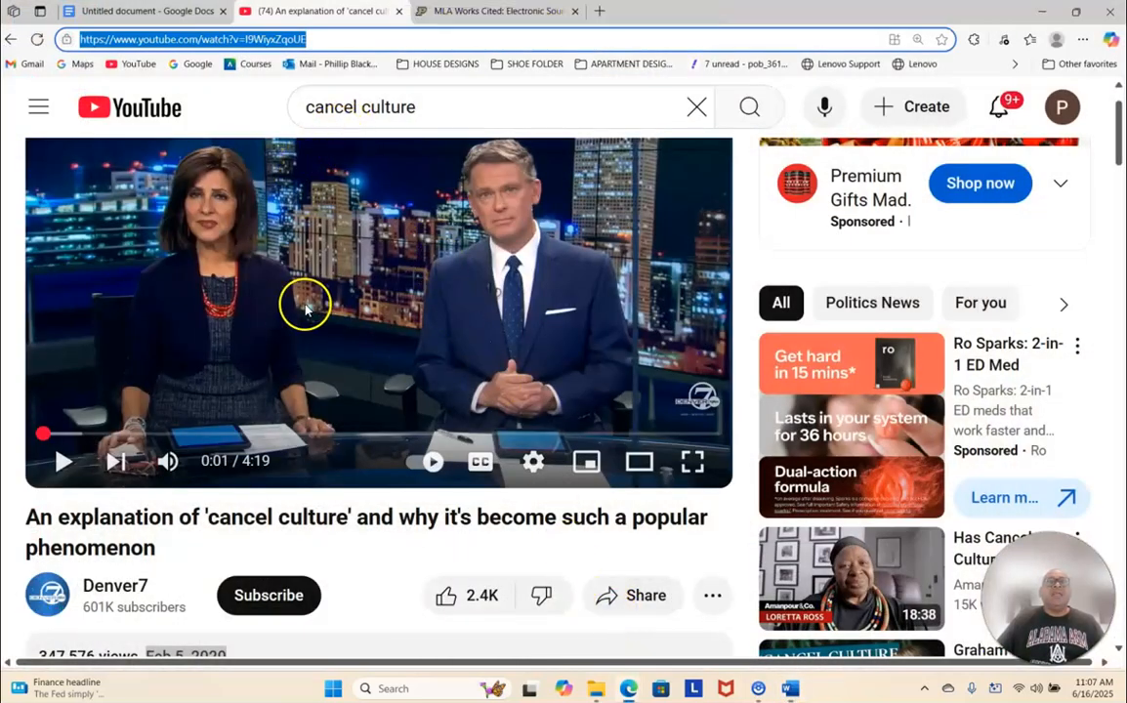
scroll(297, 302, down, 3)
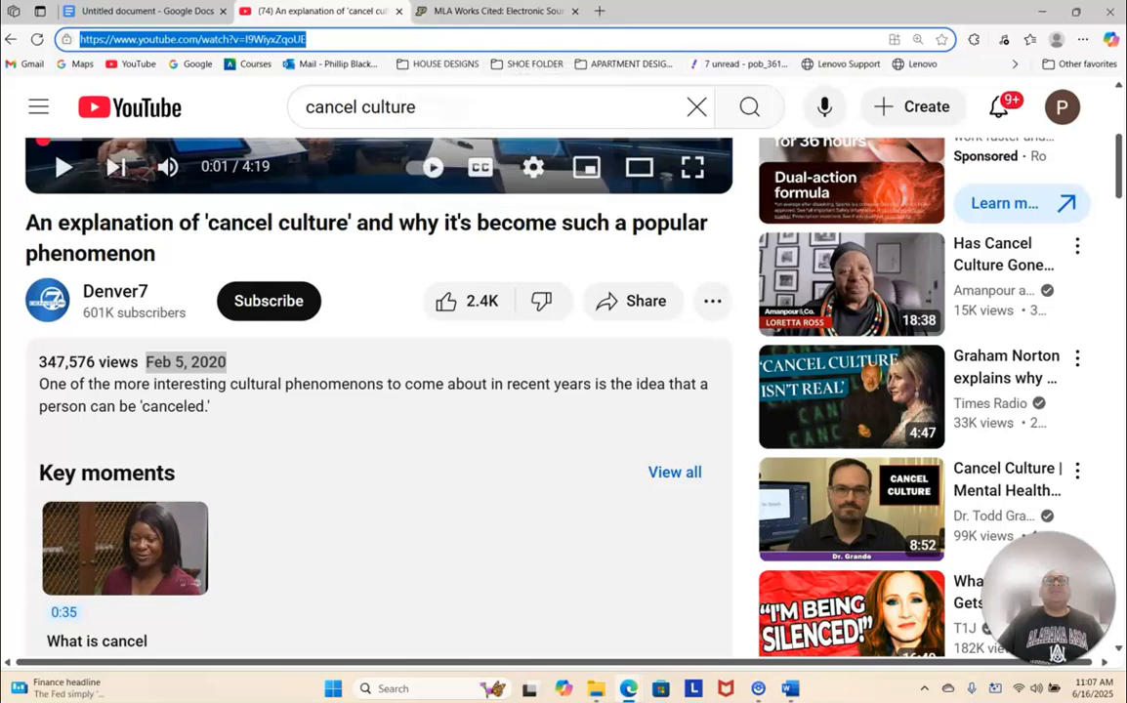
click(468, 12)
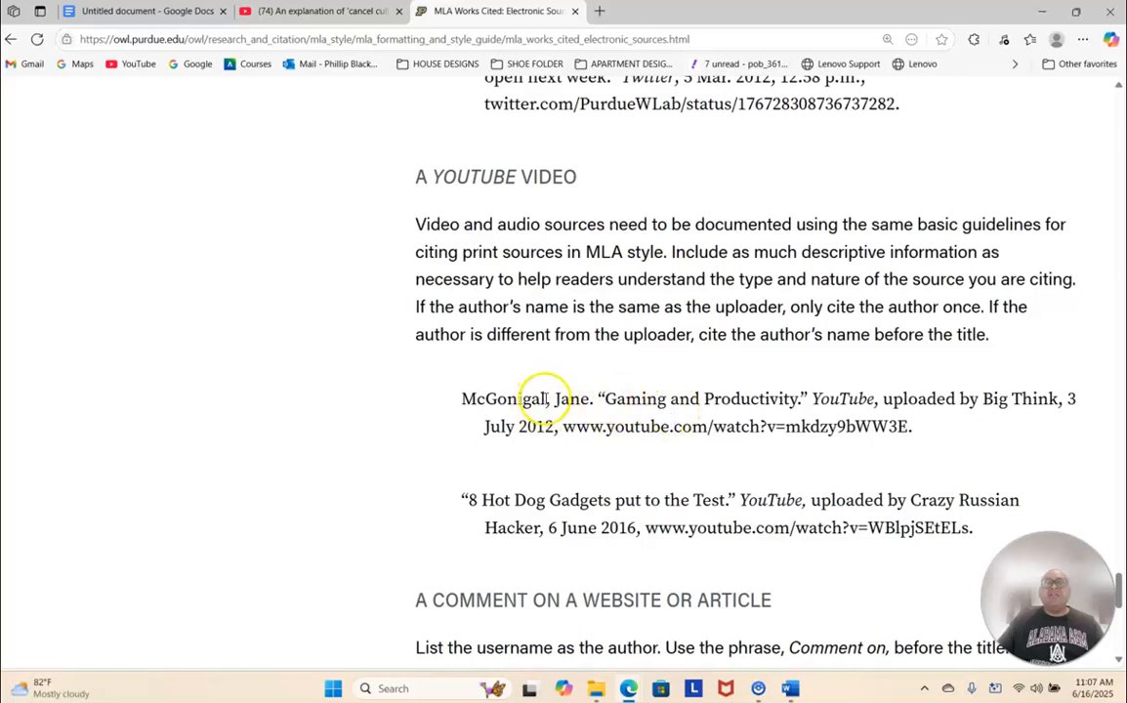
- Switch to Word and begin the bibliography entry with the uploader name Denver7 as author
click(772, 652)
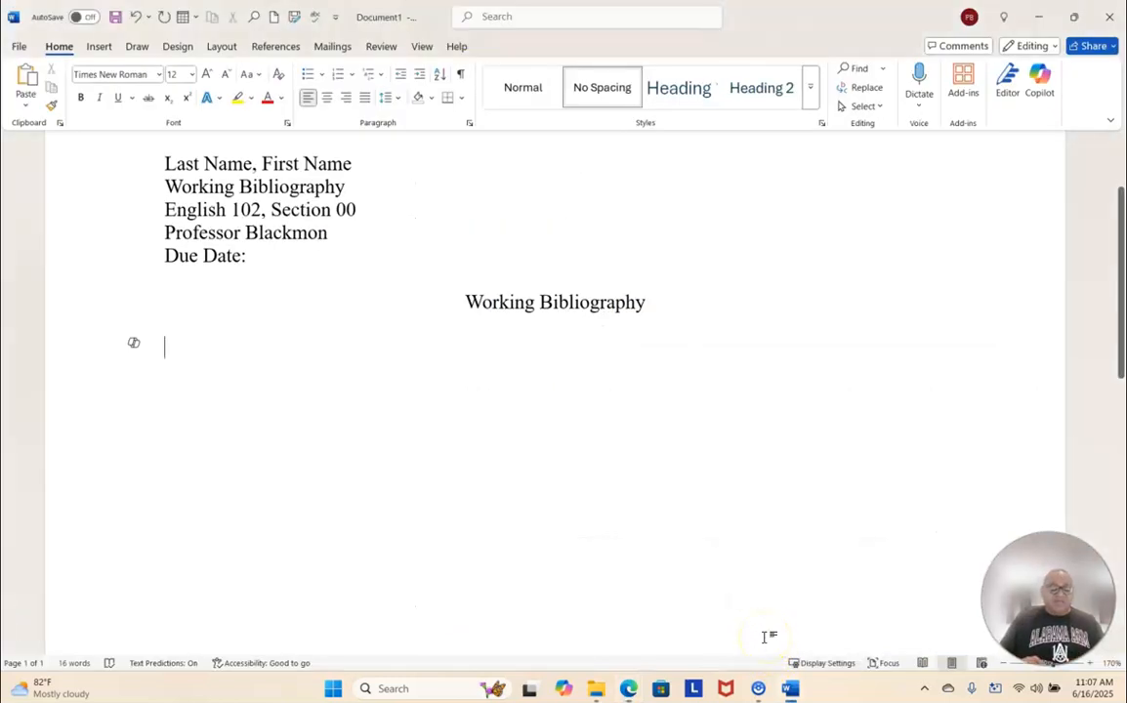
text(dEN)
key(BackSpace)
key(BackSpace)
key(Caps_Lock)
text(Denver)
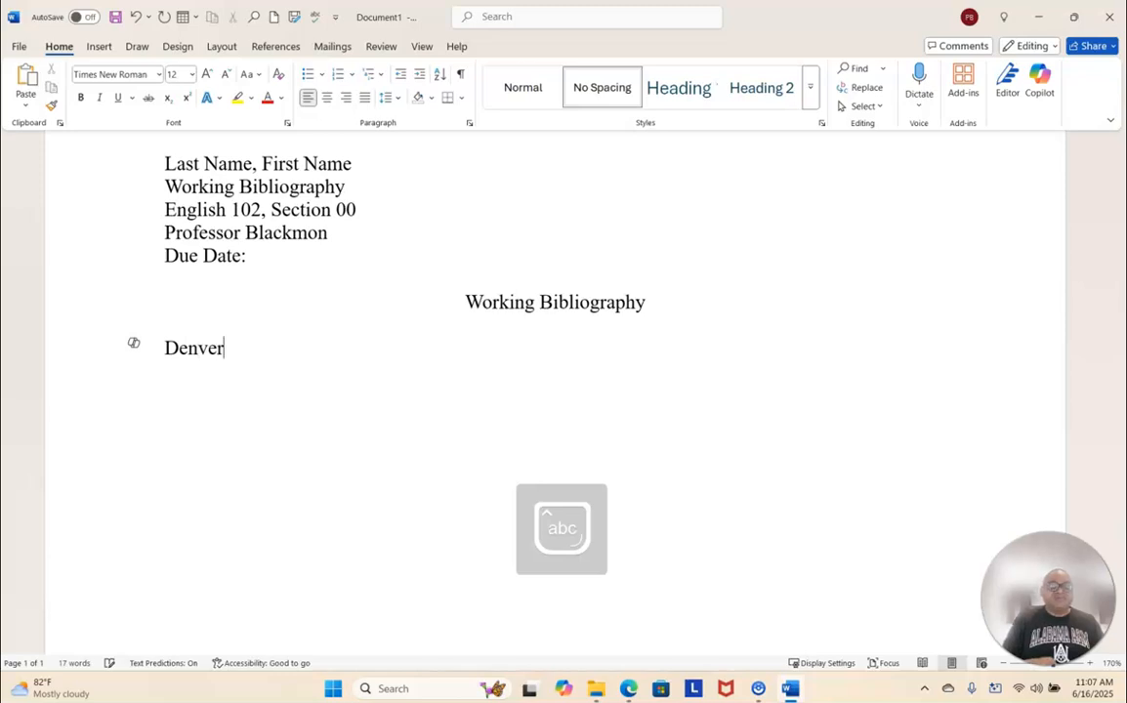
text(7. “)
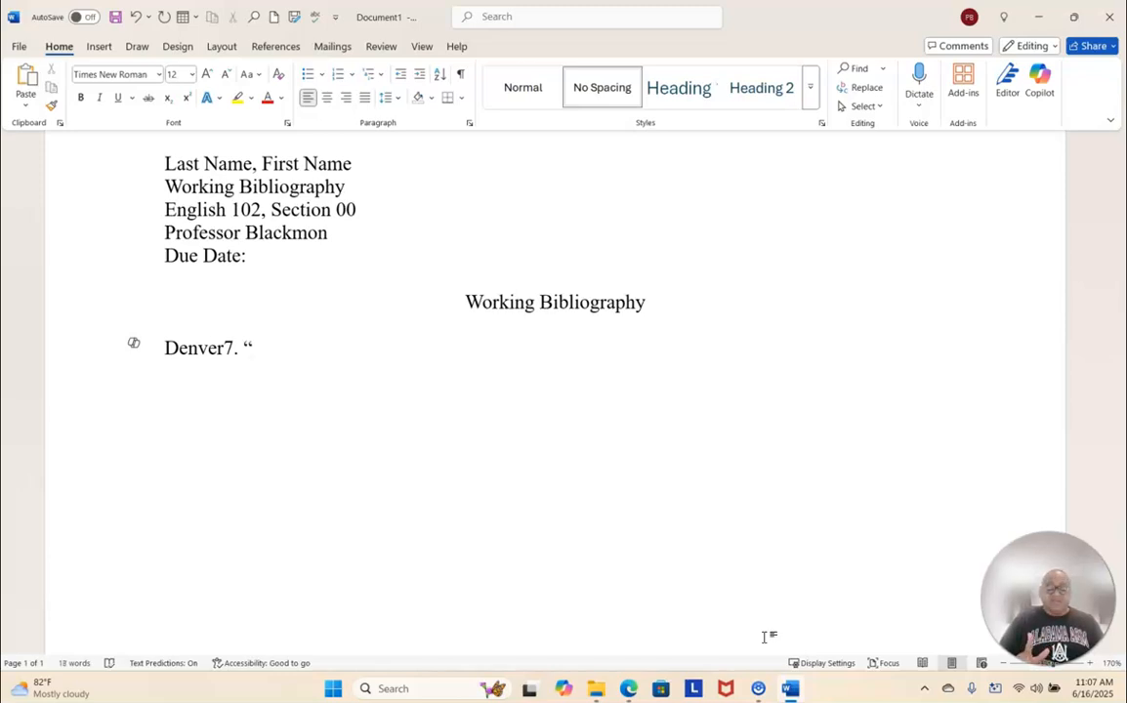
- Complete the quoted video title after Denver7 as “An Explanation of ‘Cancel Culture’ and Why It’s Become Such a Popular Phenomenon.”
text(An E)
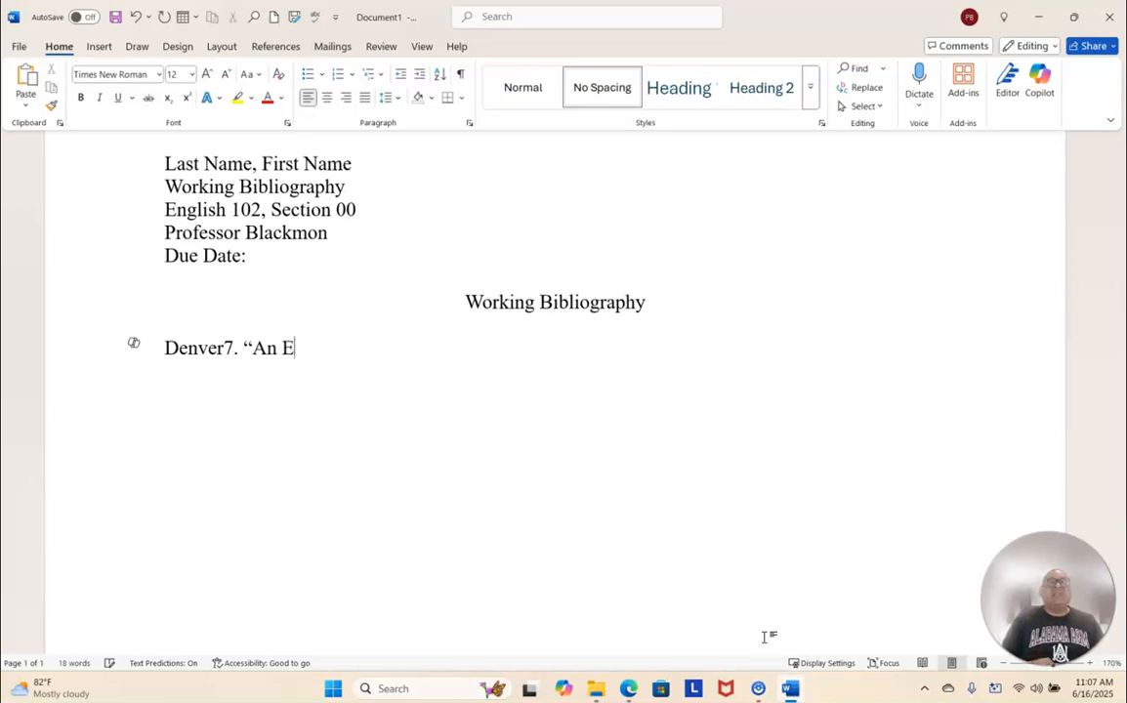
text(xplan)
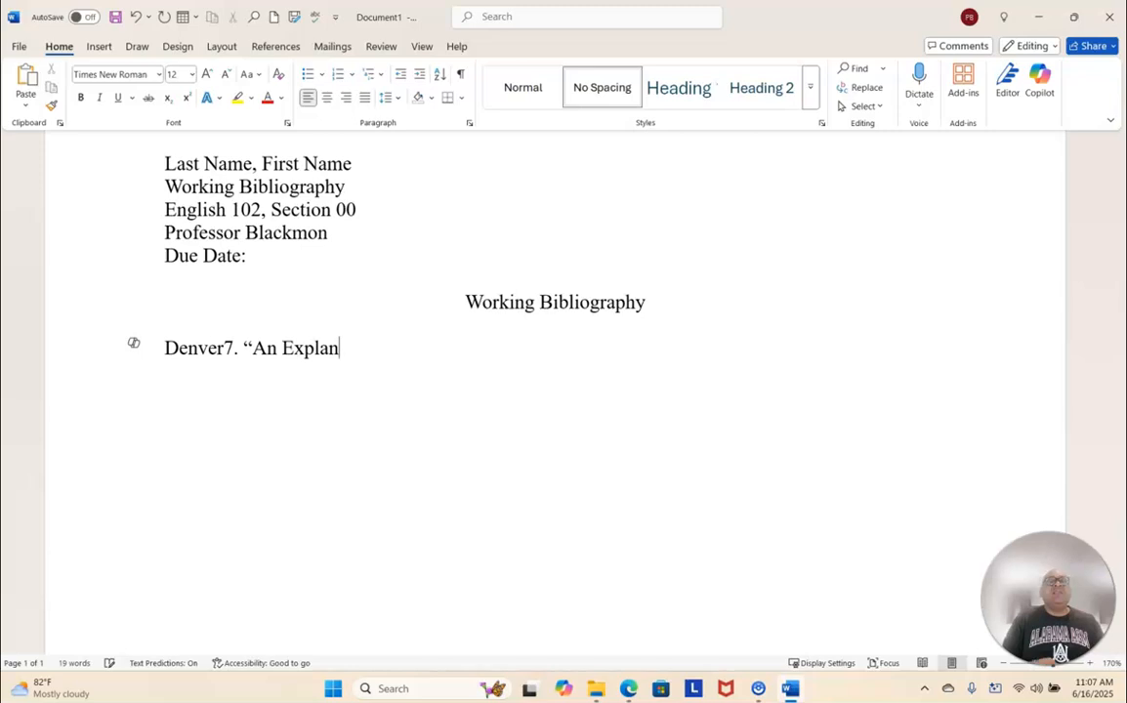
text(ation)
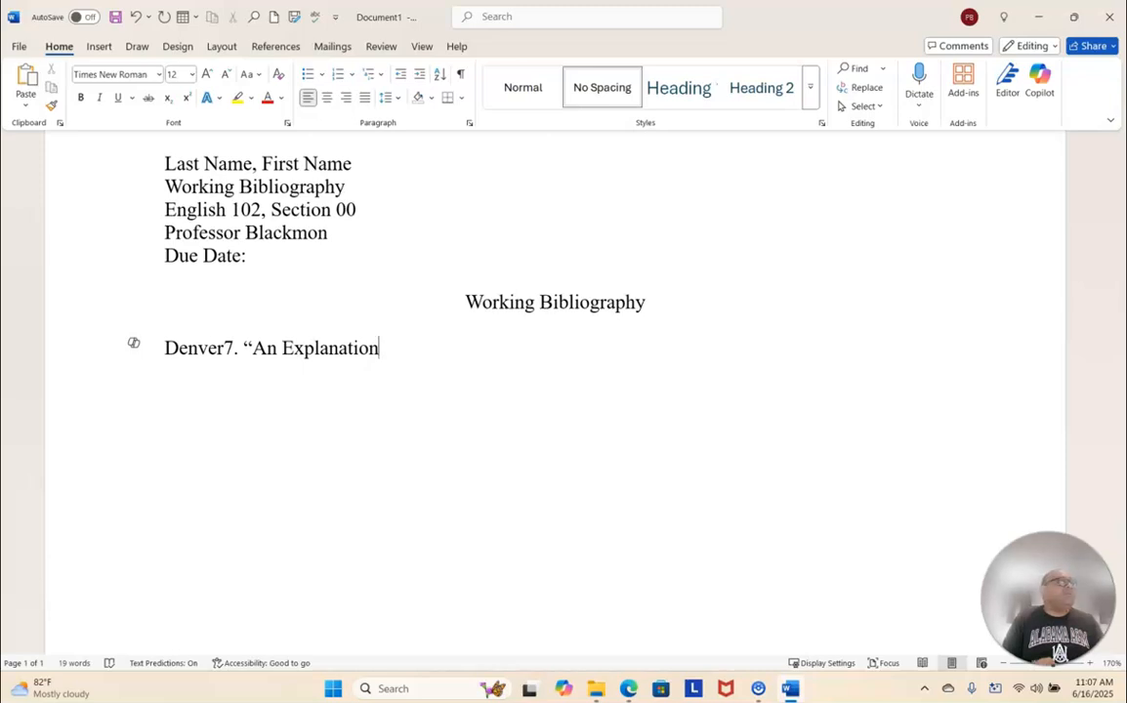
text(of)
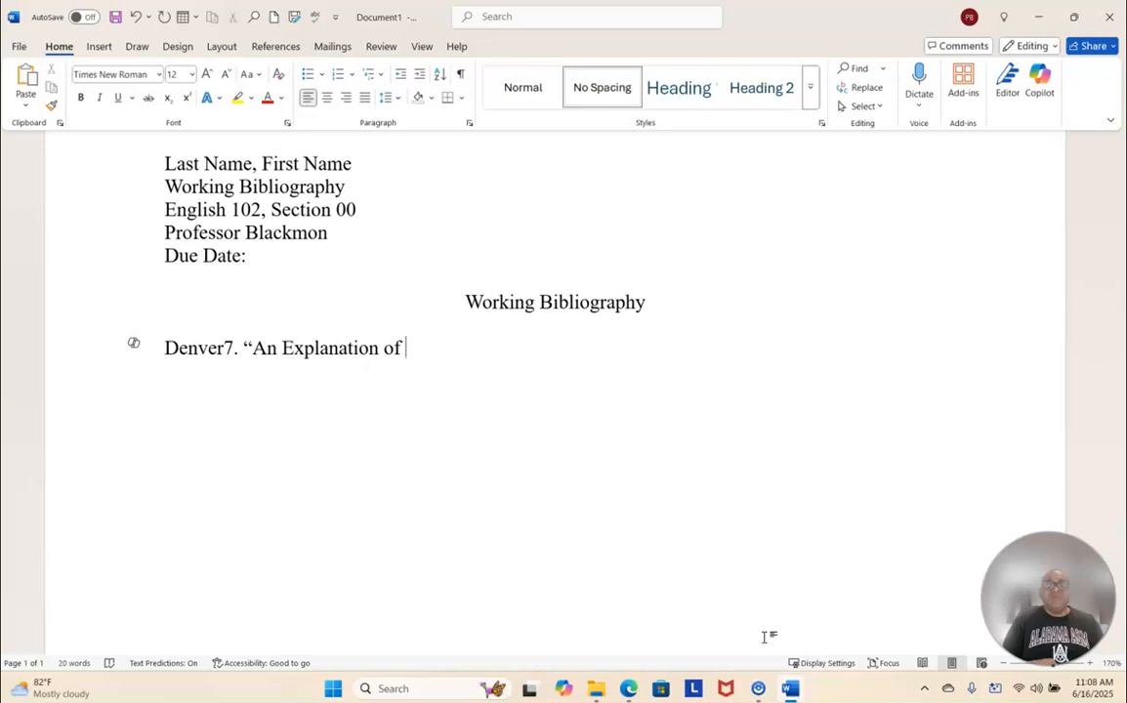
text( ‘C)
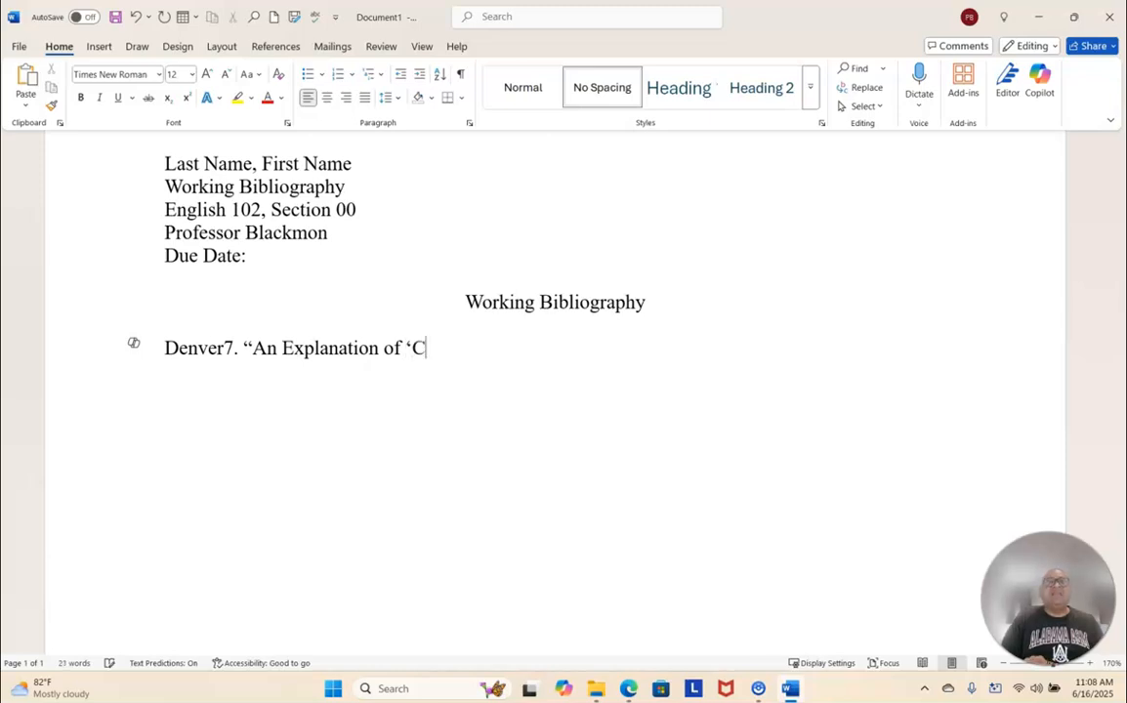
text(ancel Cut)
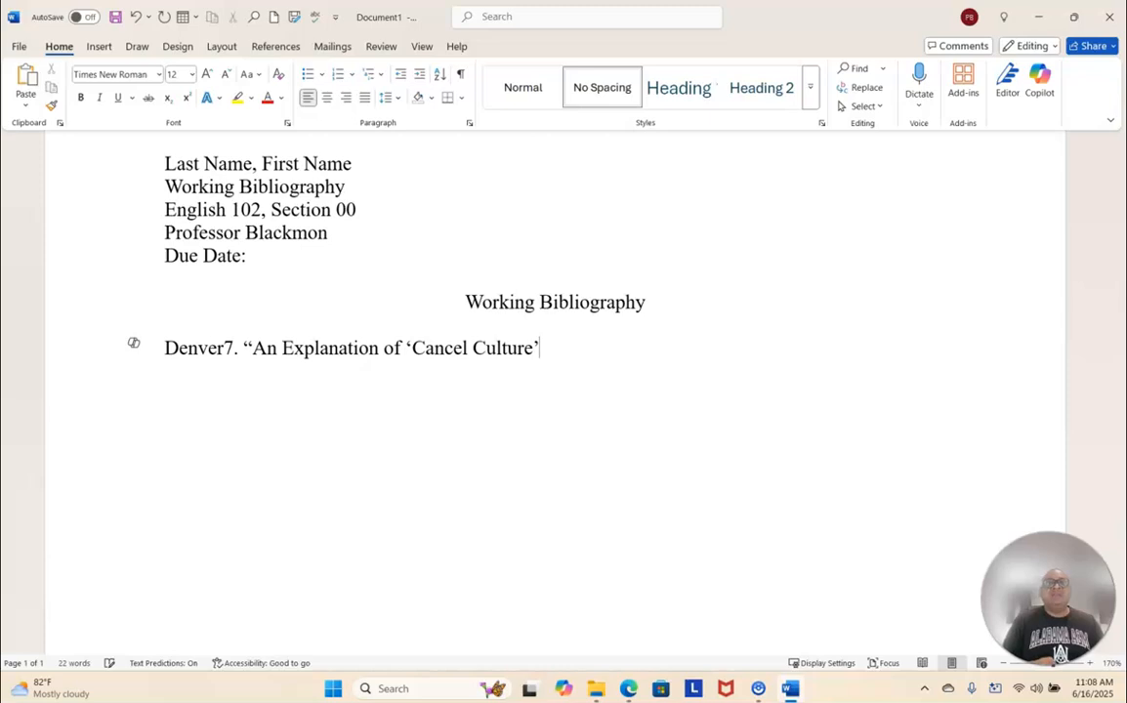
text(ture’ and)
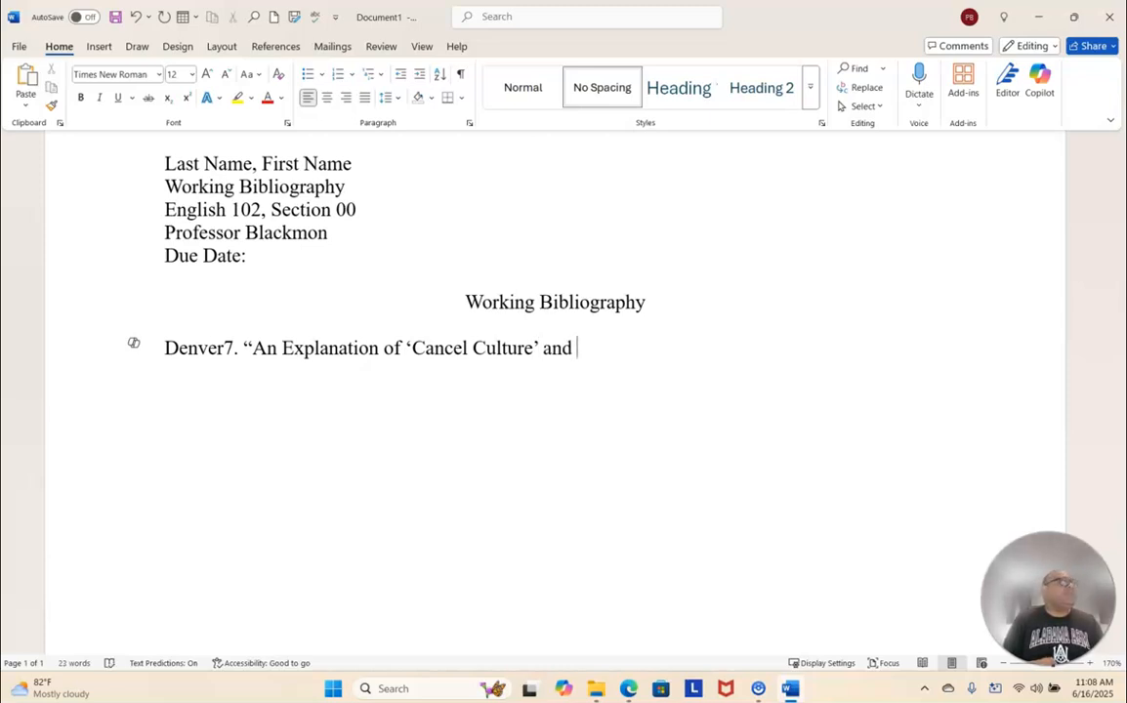
text( Why)
text( It's)
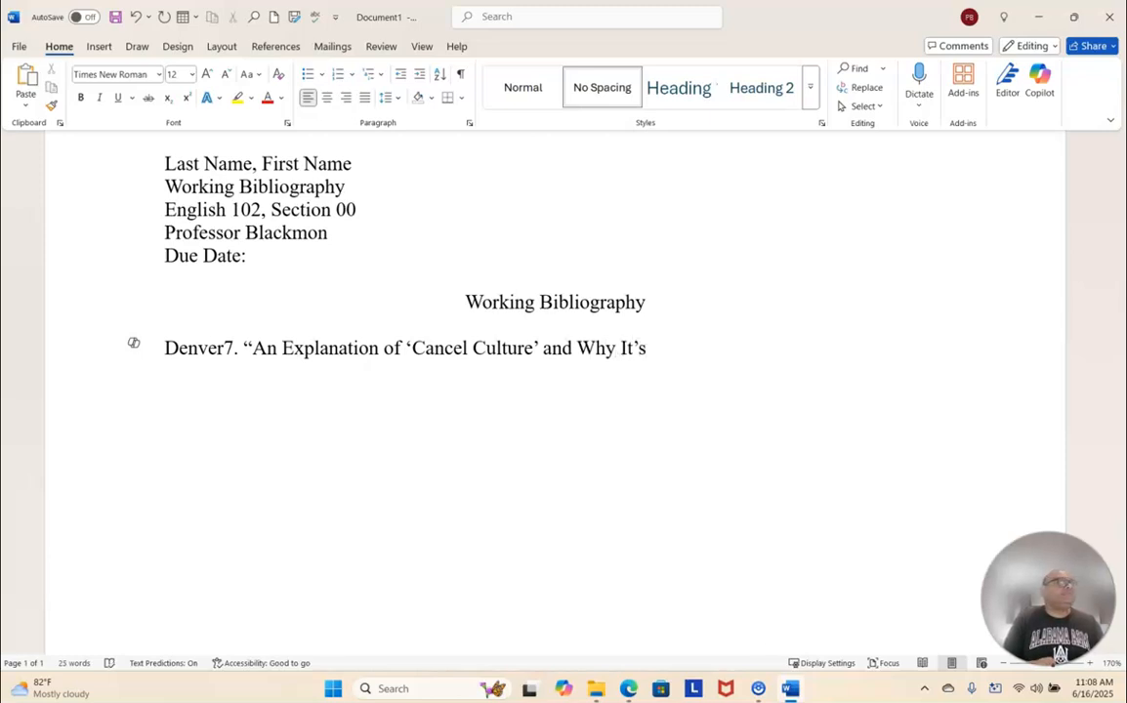
text( B)
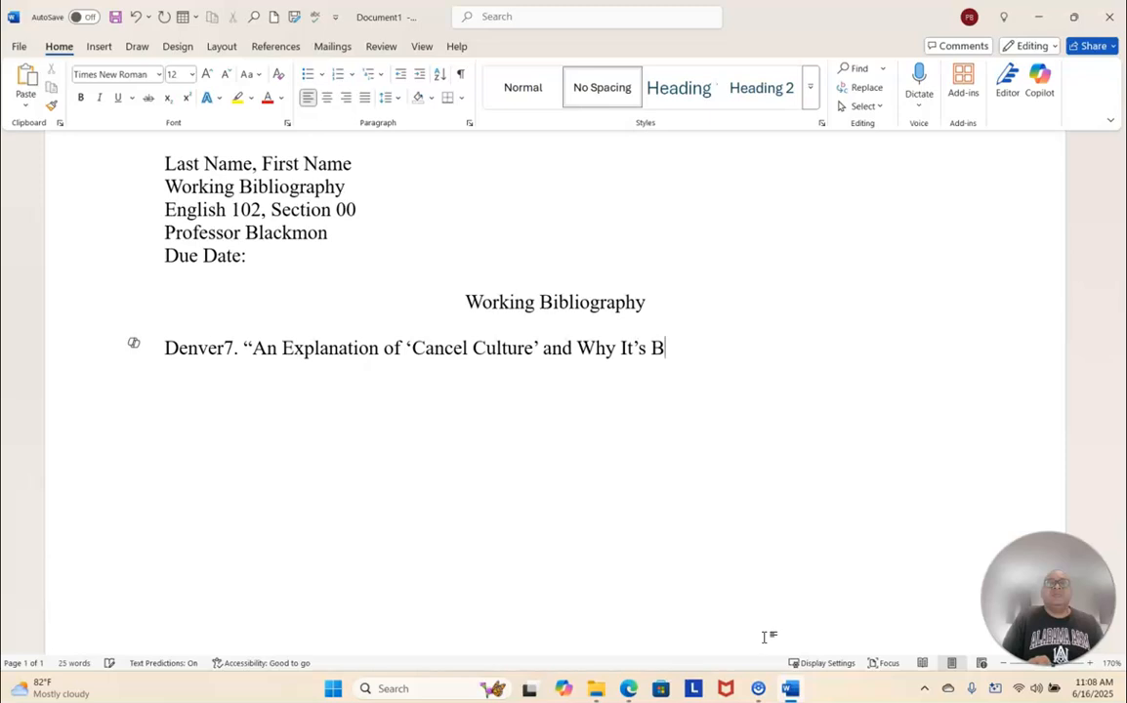
text(ecome Such)
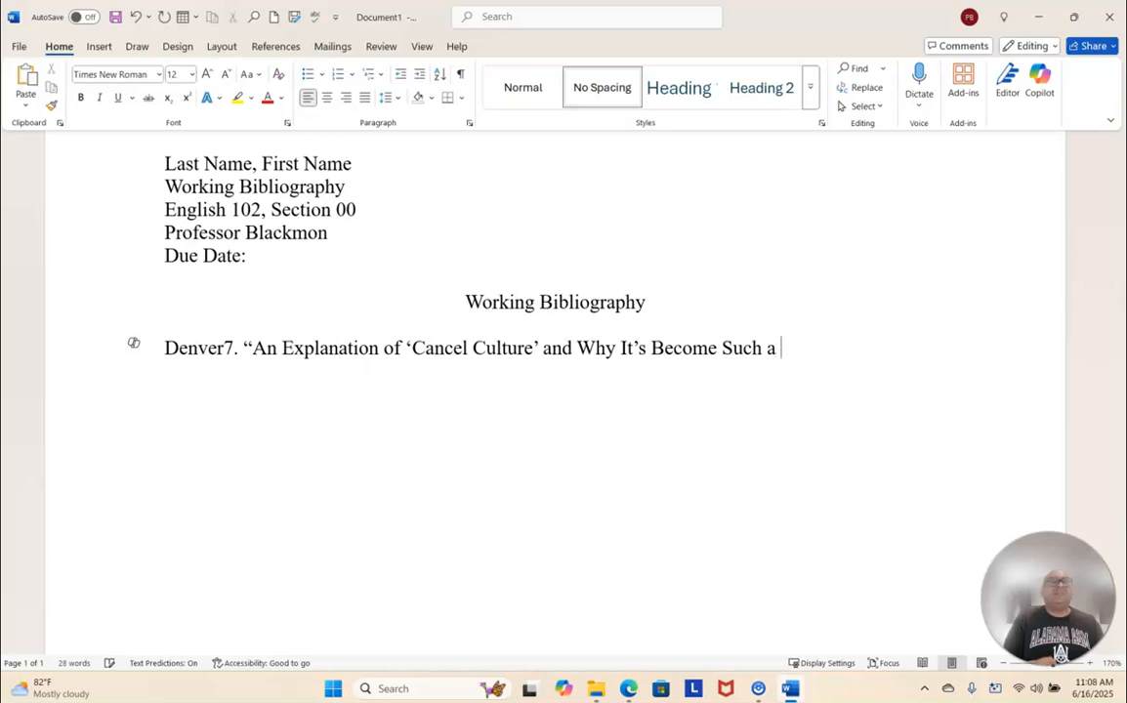
text( a Popul)
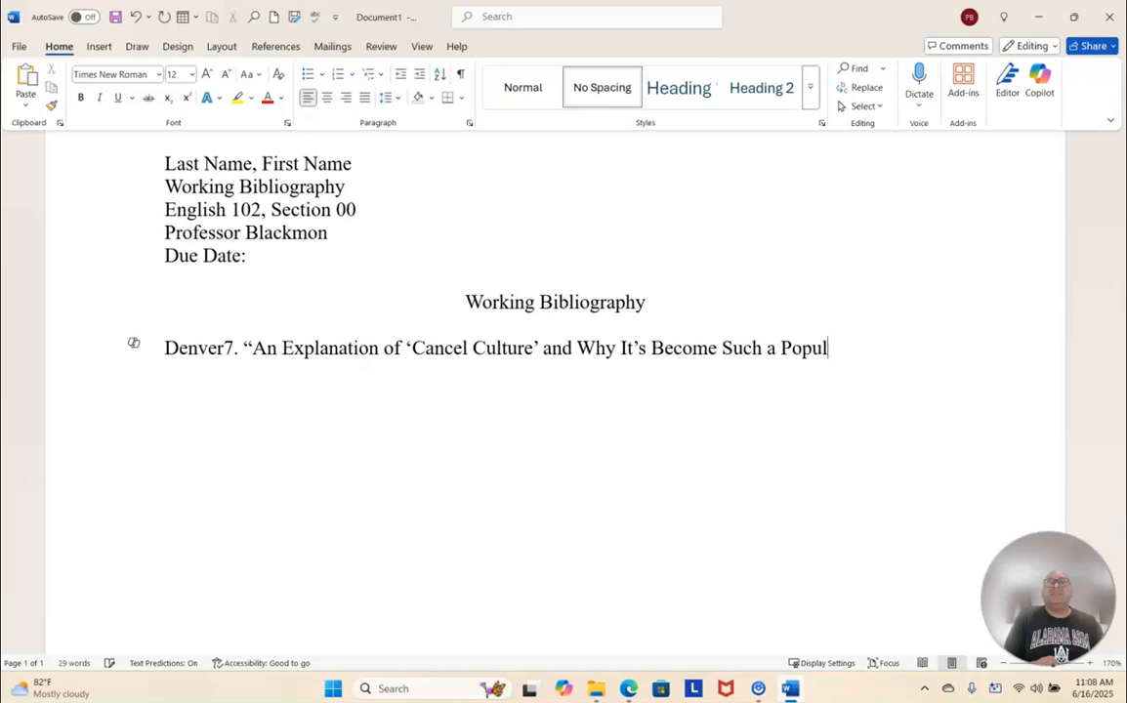
text(ar Phe)
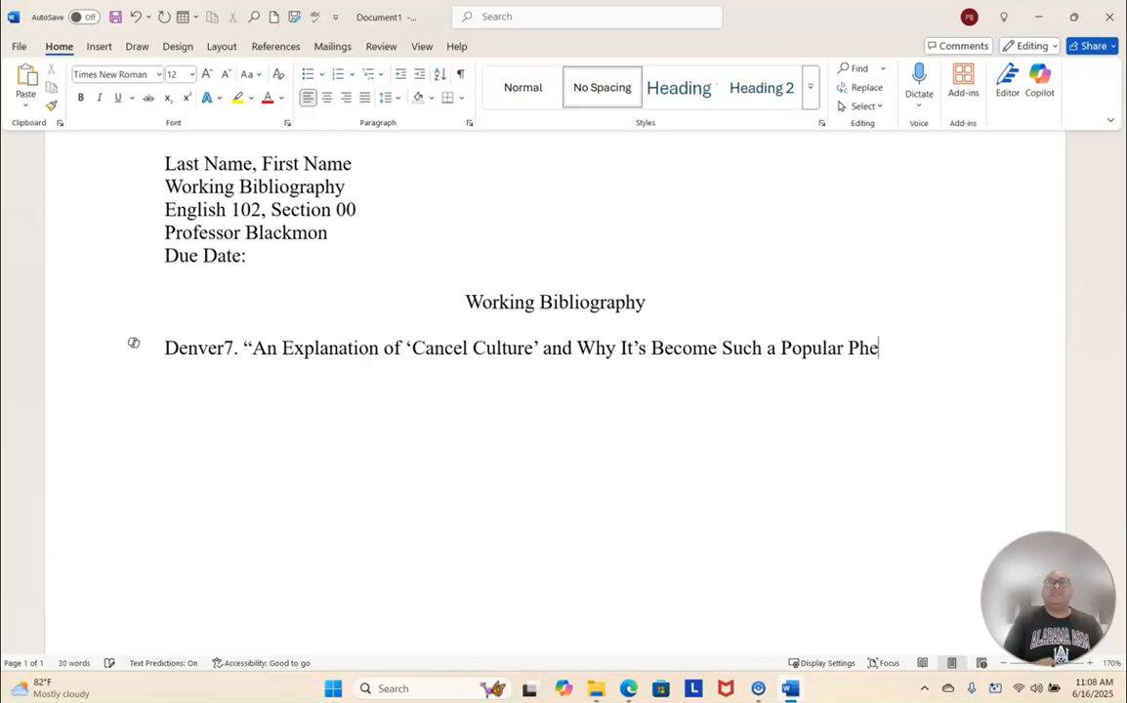
text(nom)
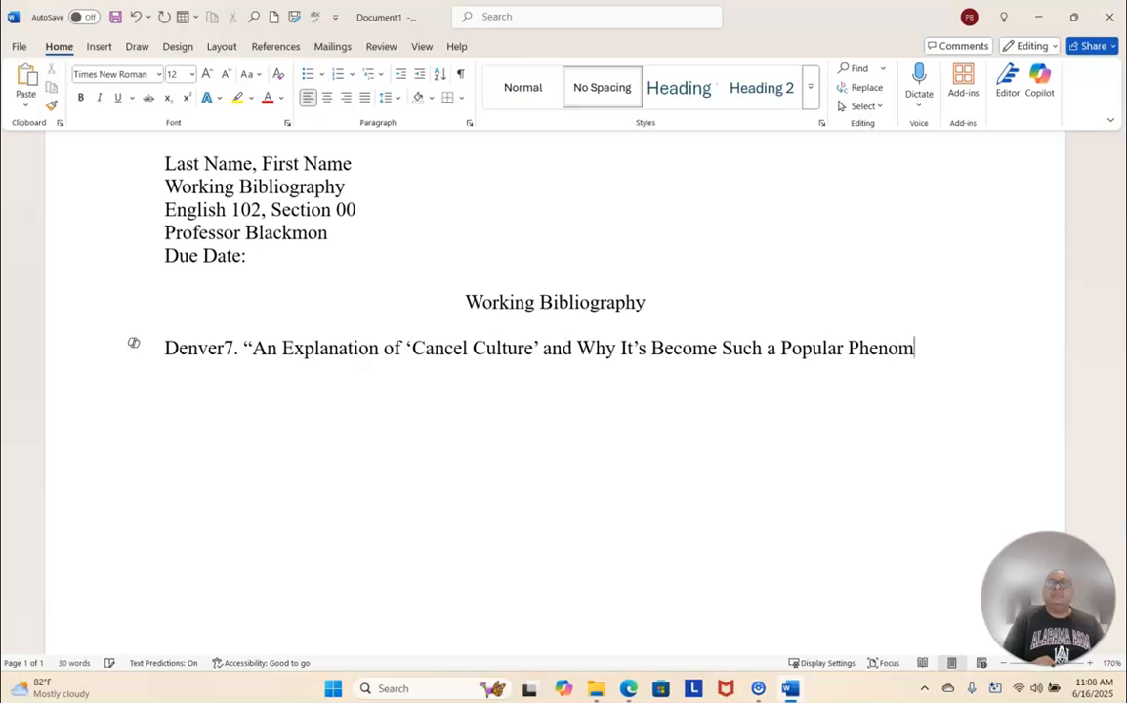
text(enon)
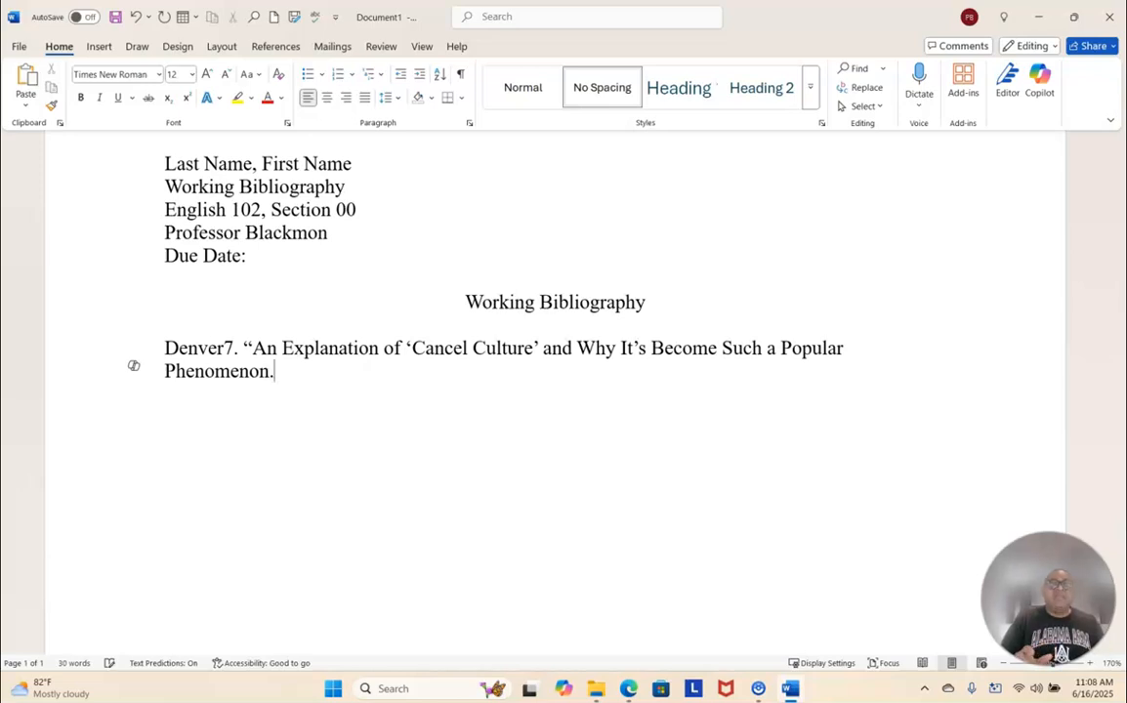
text(.")
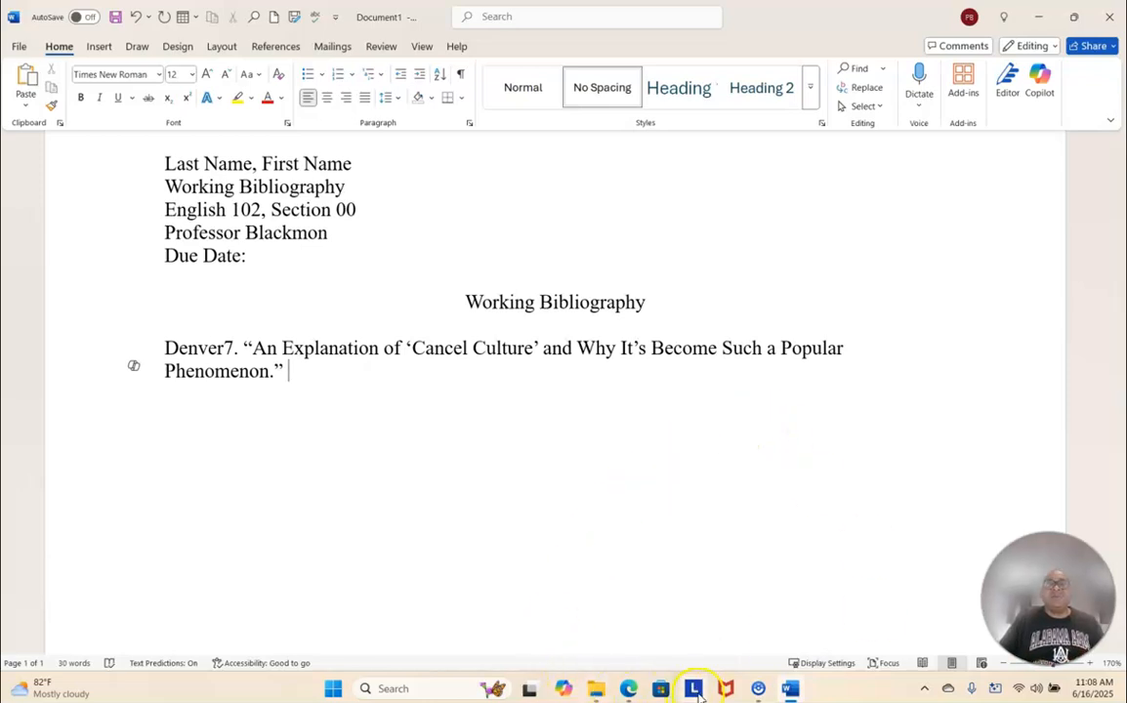
- Switch to Edge to check the italicized site name in Purdue OWL's YouTube citation example and the uploader details on the video page
mouse_move(629, 691)
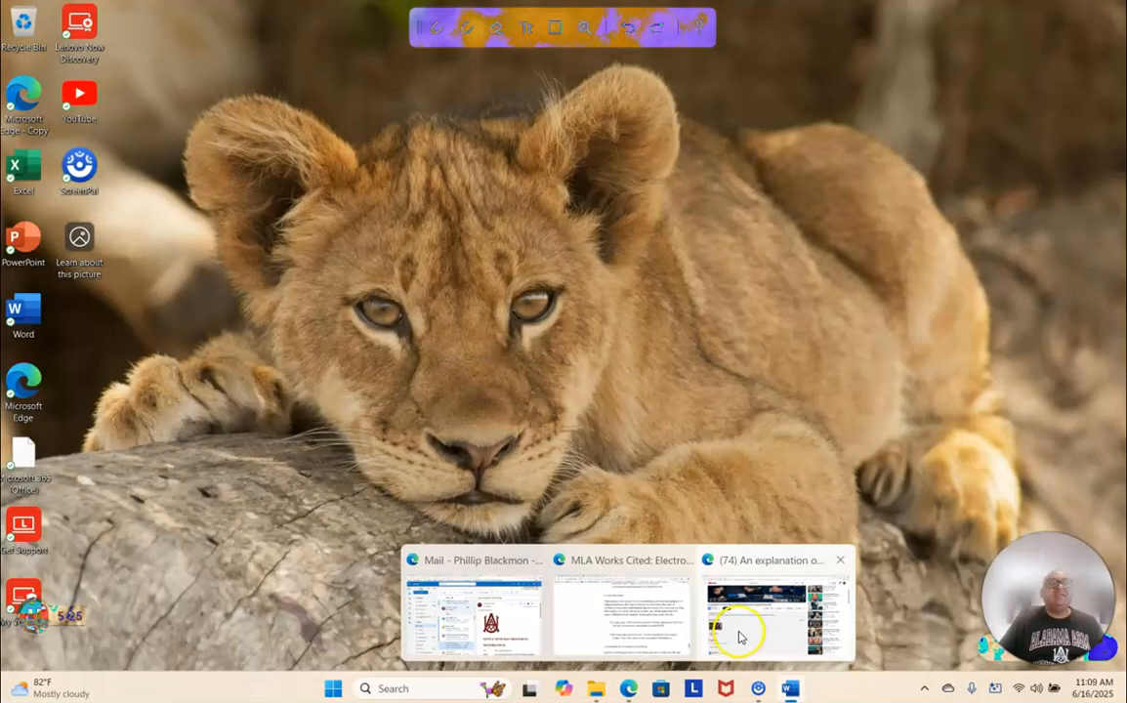
mouse_move(681, 642)
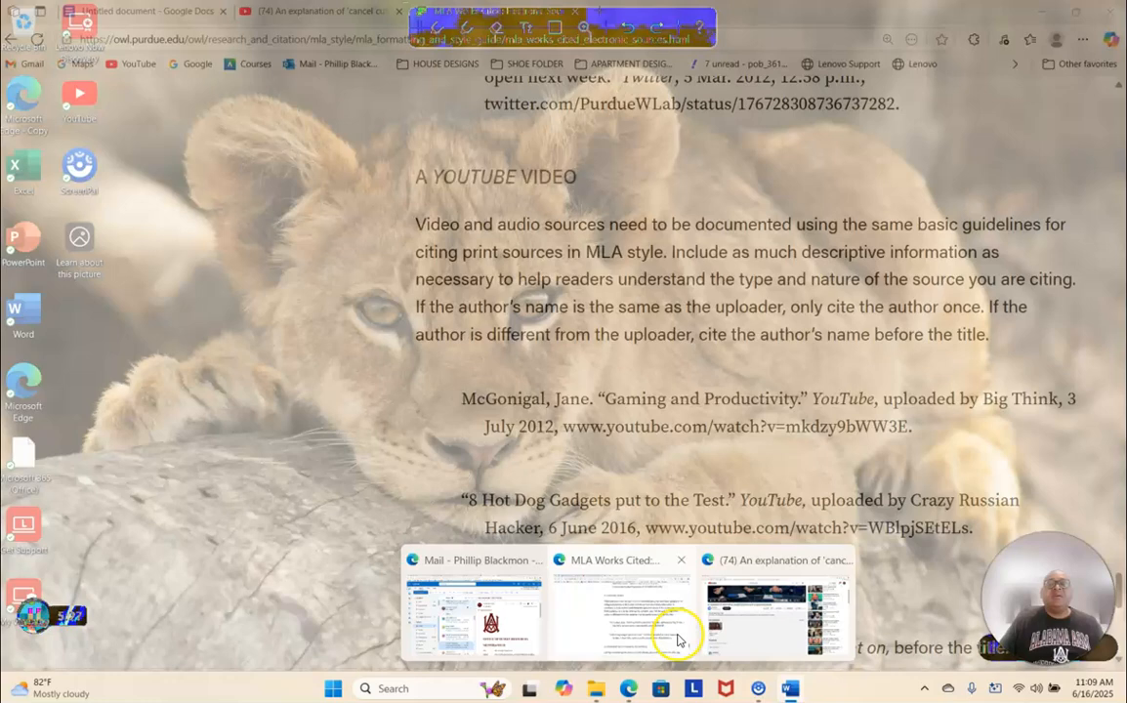
click(649, 630)
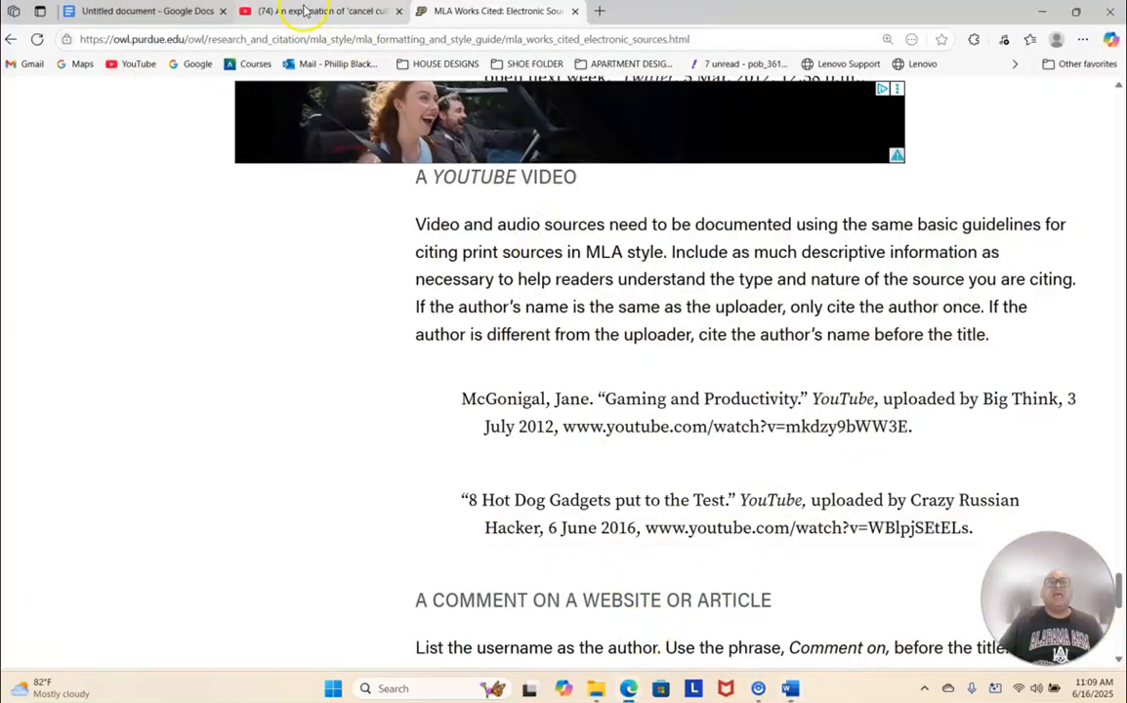
click(304, 11)
scroll(429, 371, down, 2)
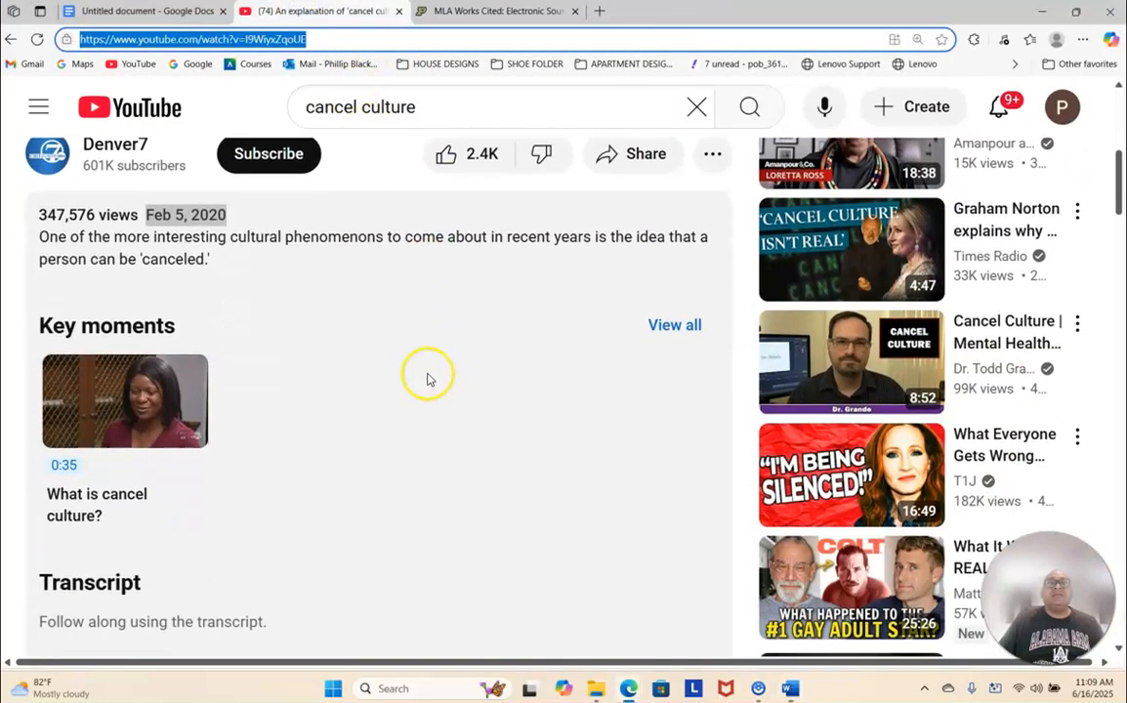
click(439, 10)
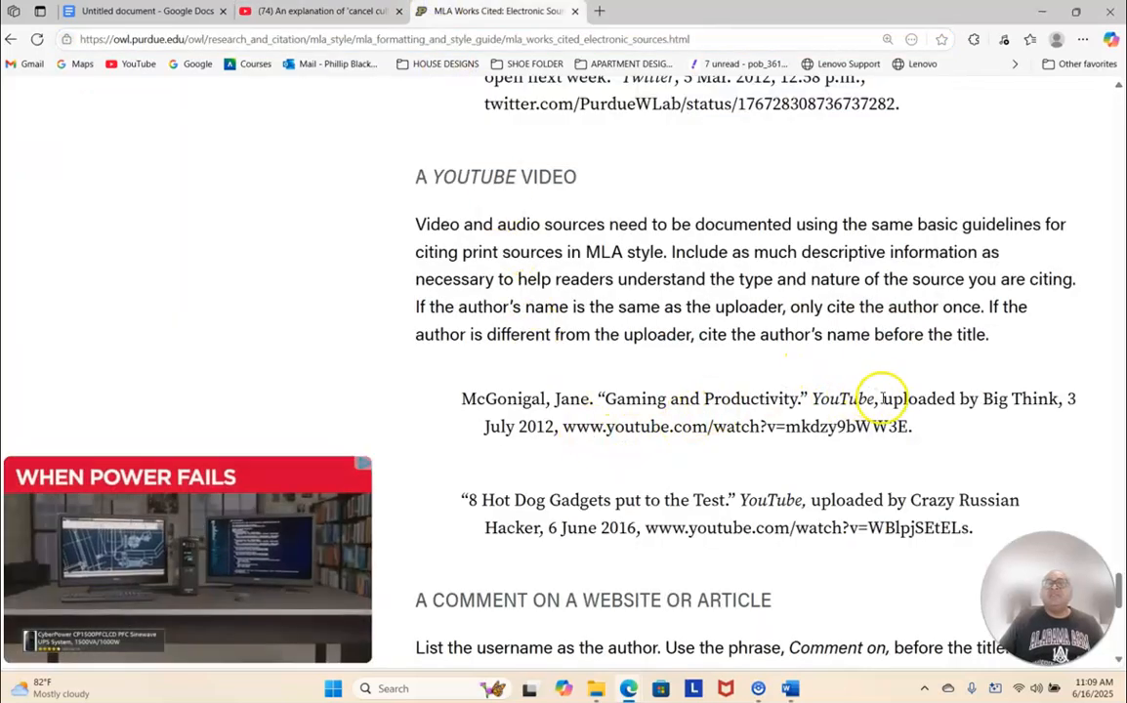
drag(812, 400, 868, 406)
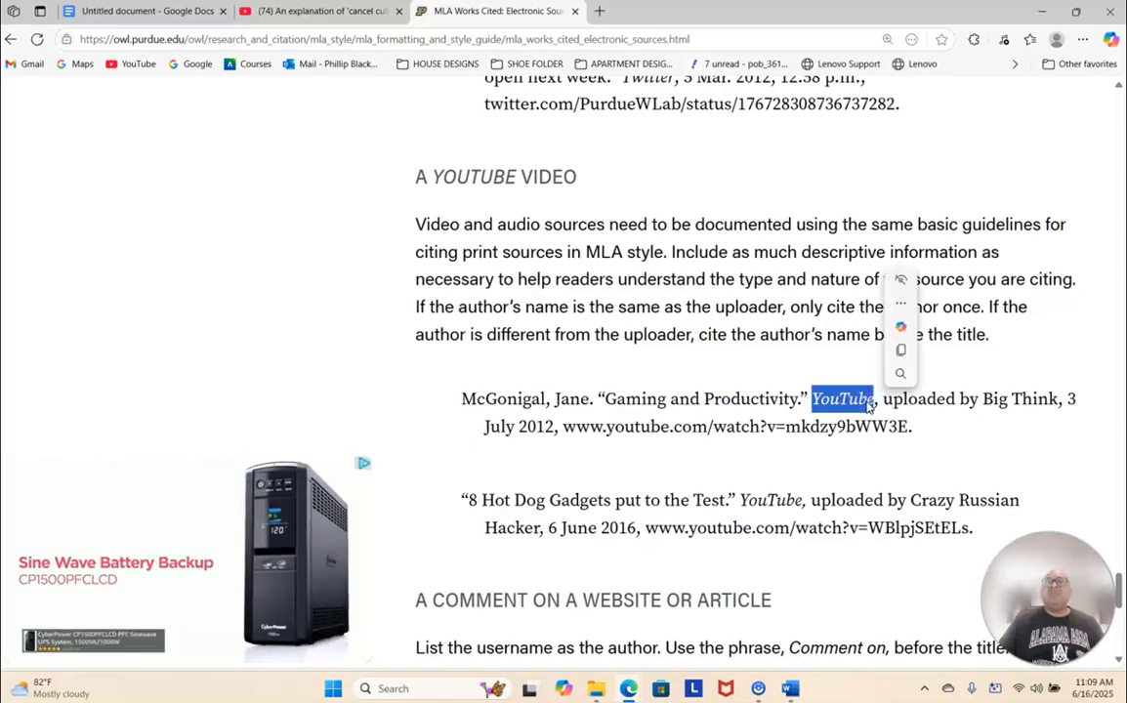
click(831, 407)
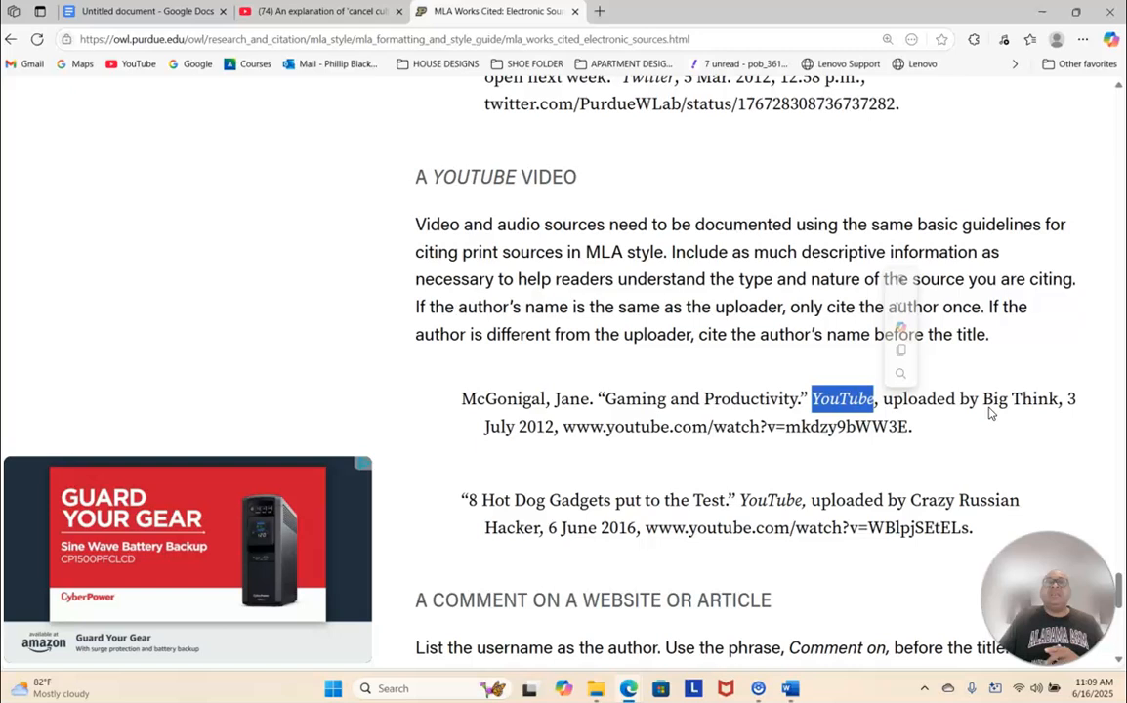
click(315, 11)
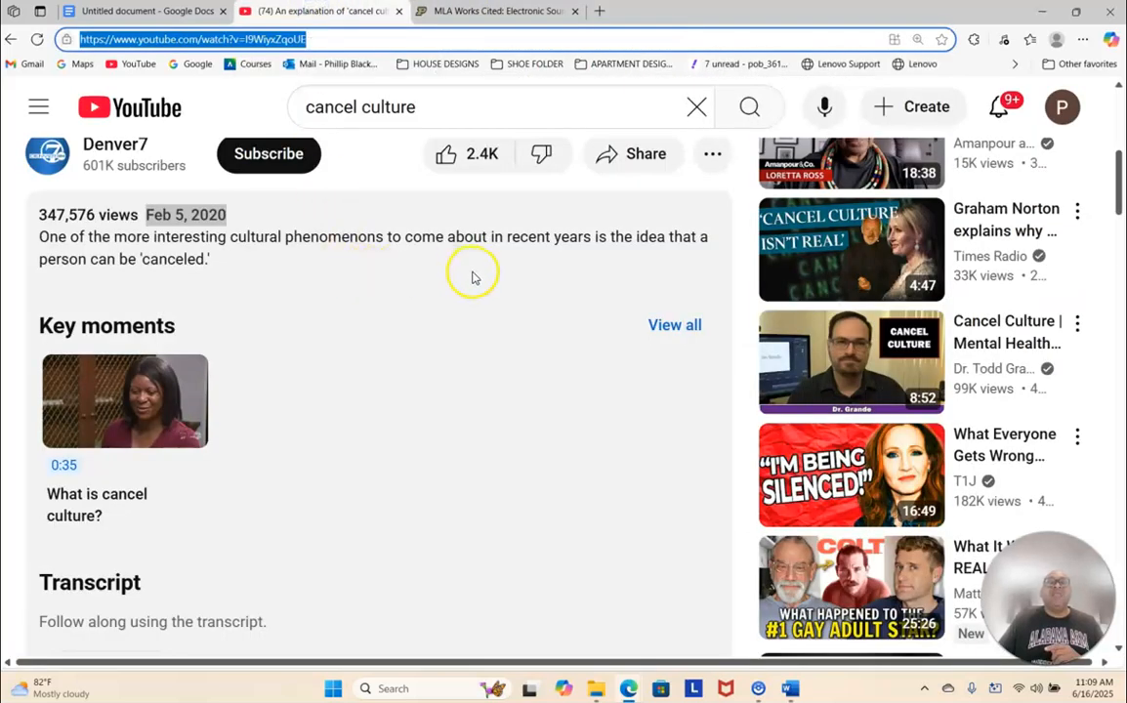
scroll(547, 264, up, 2)
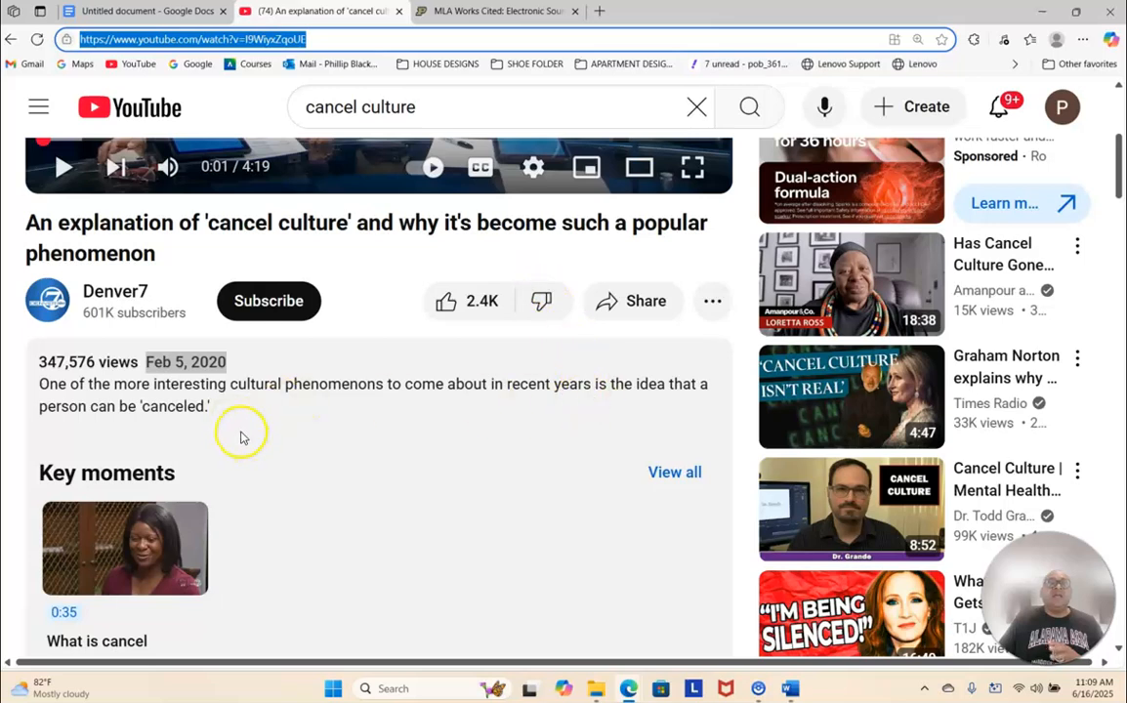
scroll(241, 429, down, 5)
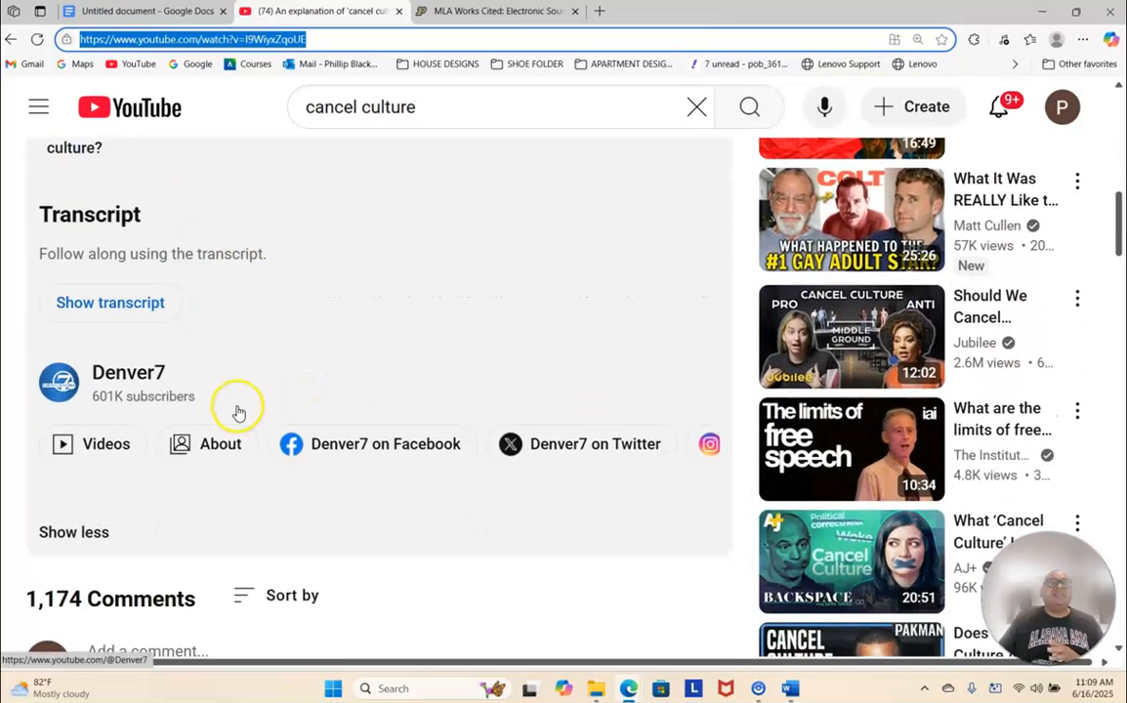
scroll(235, 410, down, 1)
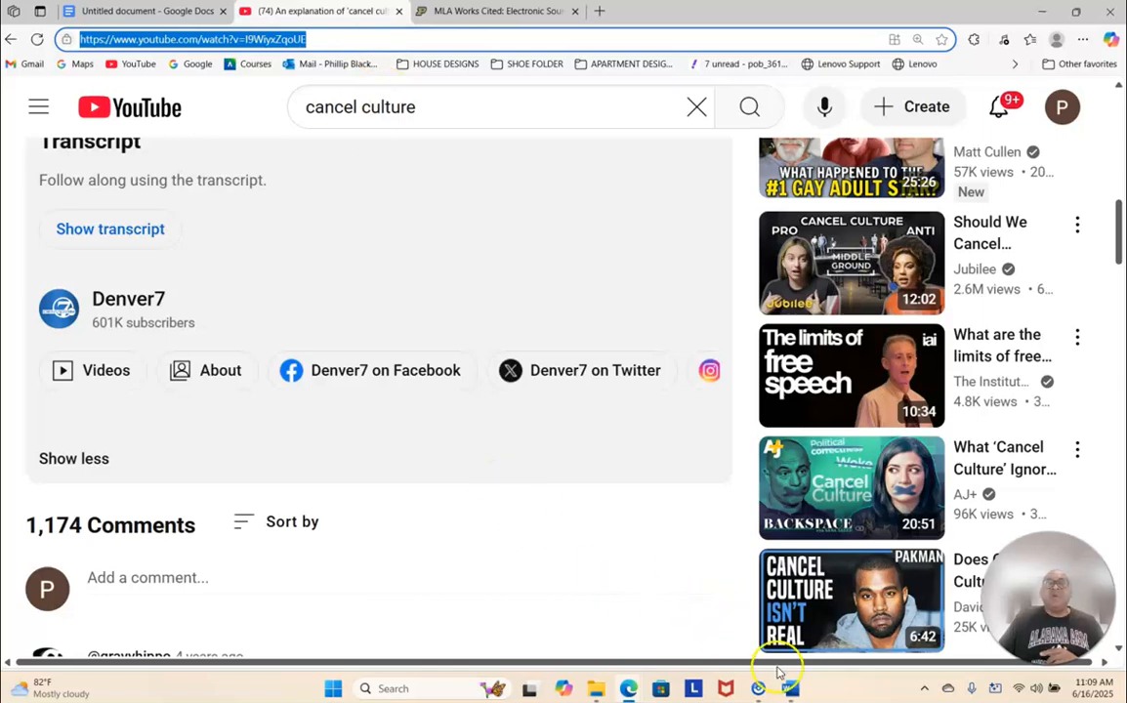
- Switch to Word, add YouTube and a comma after the video title, and italicize the site name
mouse_move(793, 688)
click(764, 636)
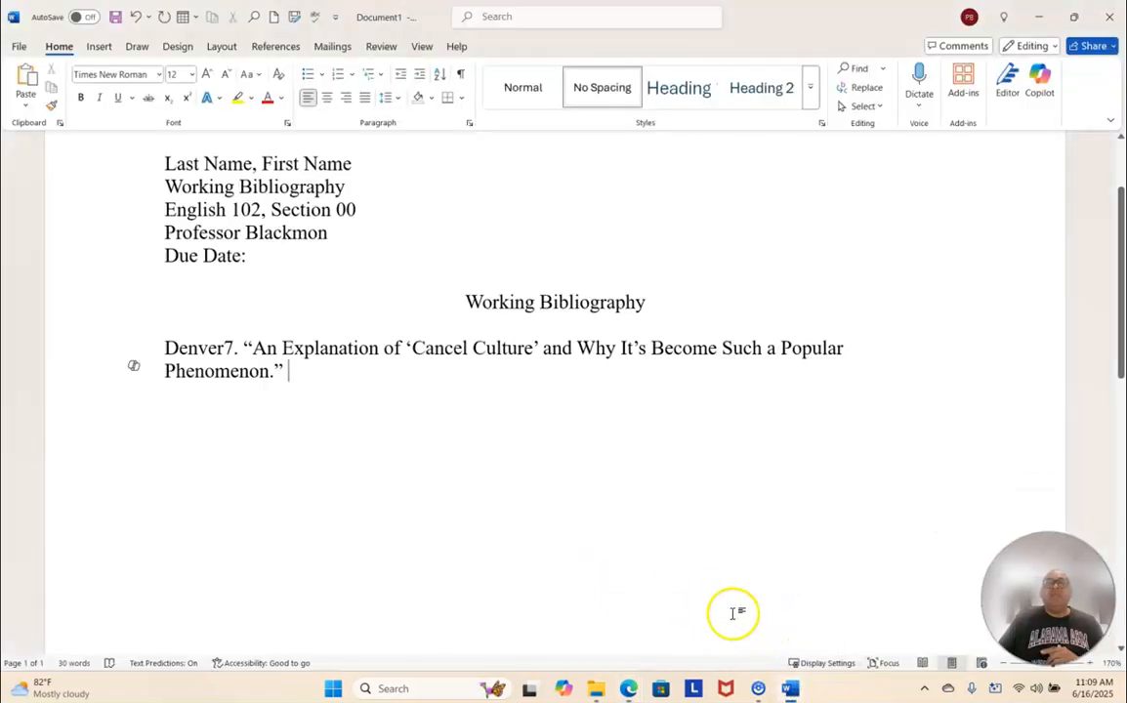
text(YouTube,)
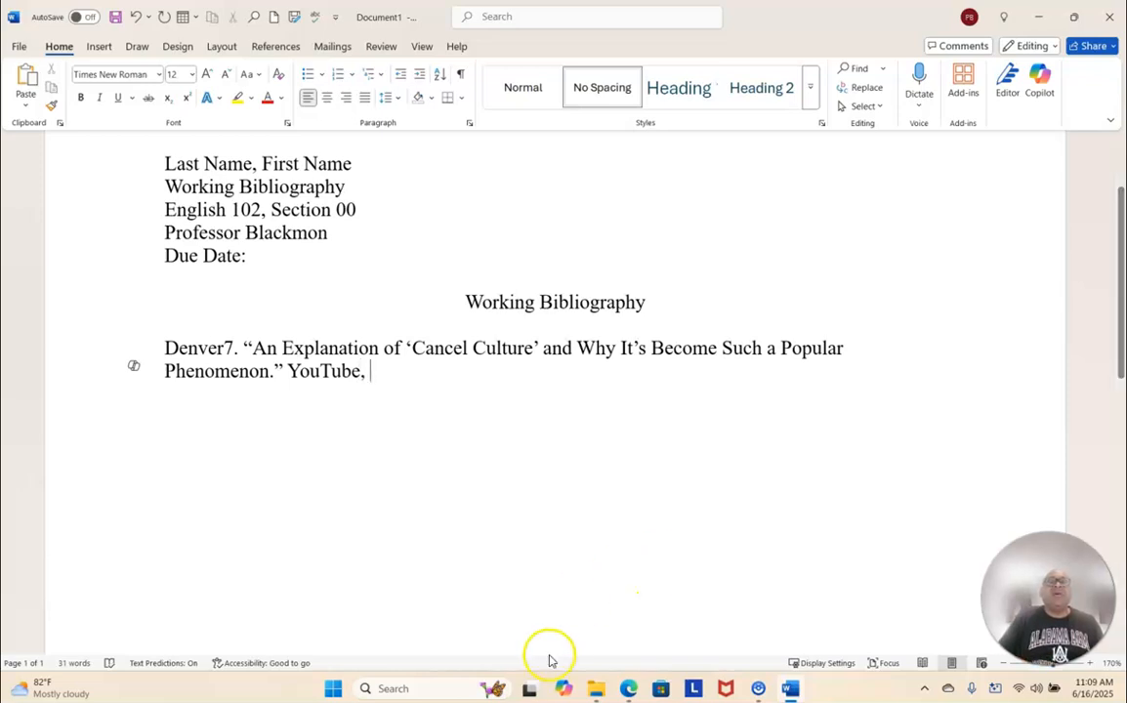
drag(293, 374, 359, 375)
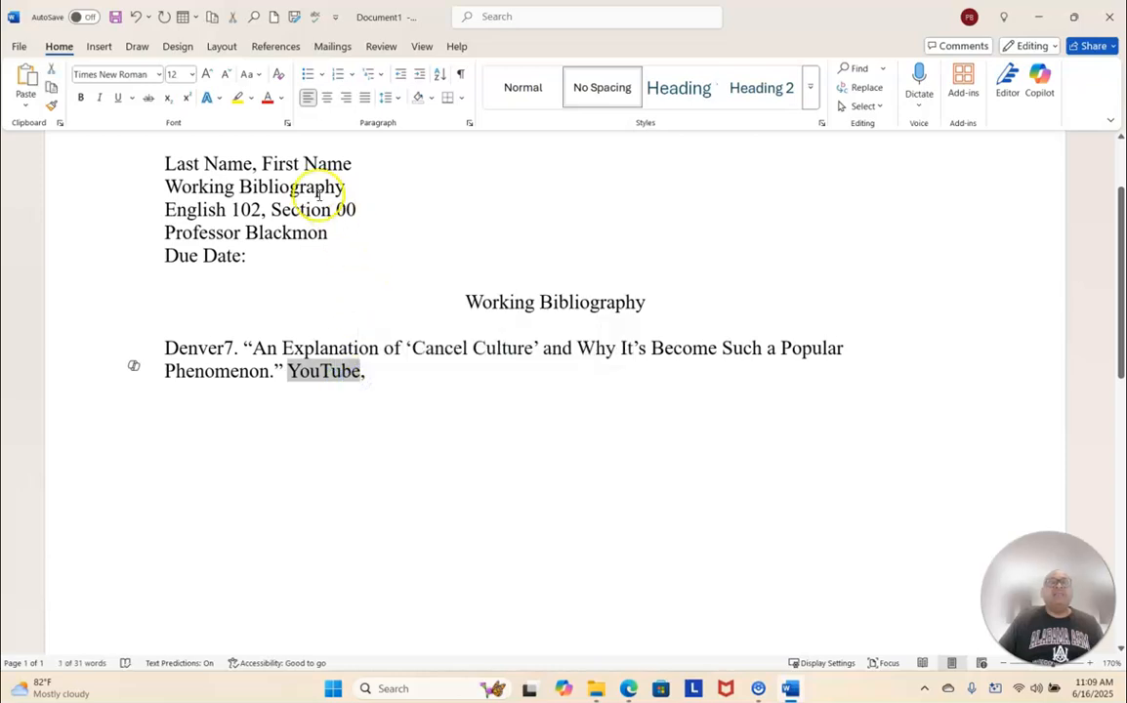
click(100, 99)
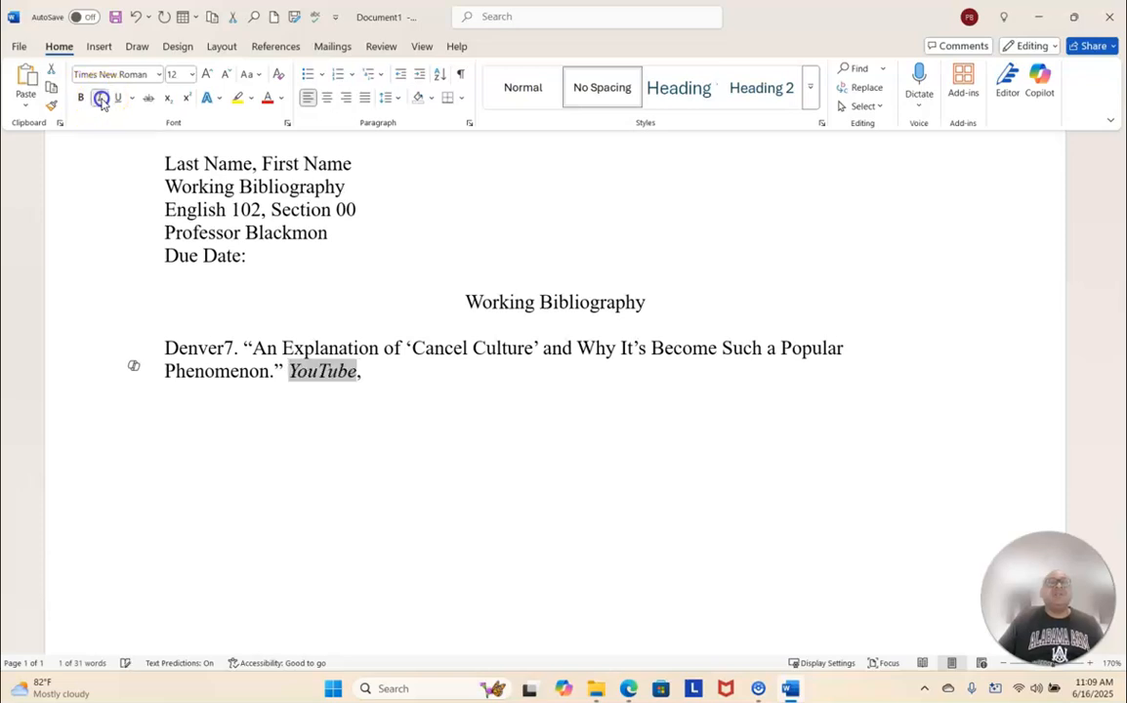
- Continue the citation after the italicized site name with “uploaded by Denver7,”
click(367, 371)
text(up)
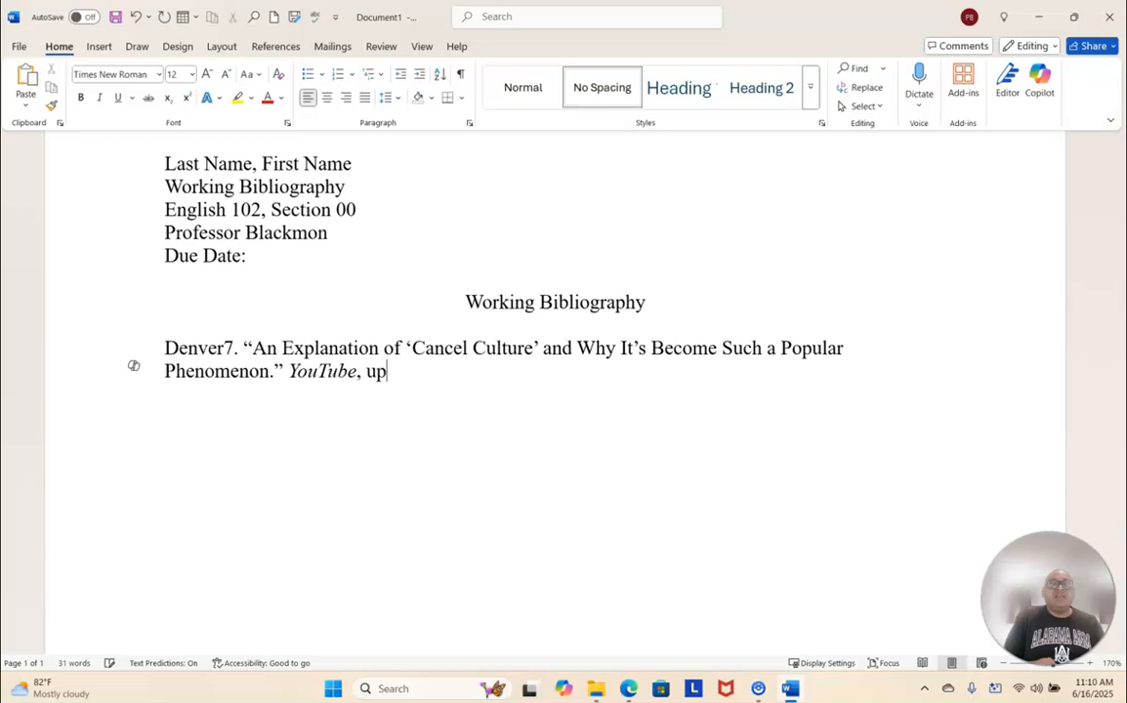
text(load)
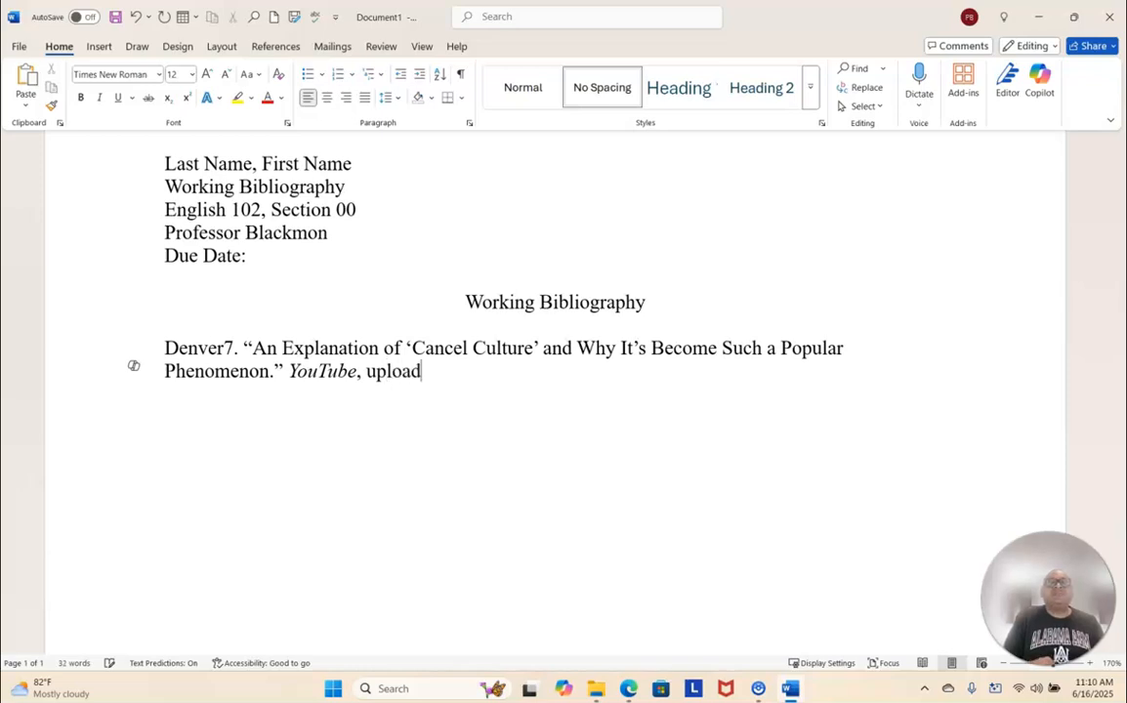
text(ed by Denver7,)
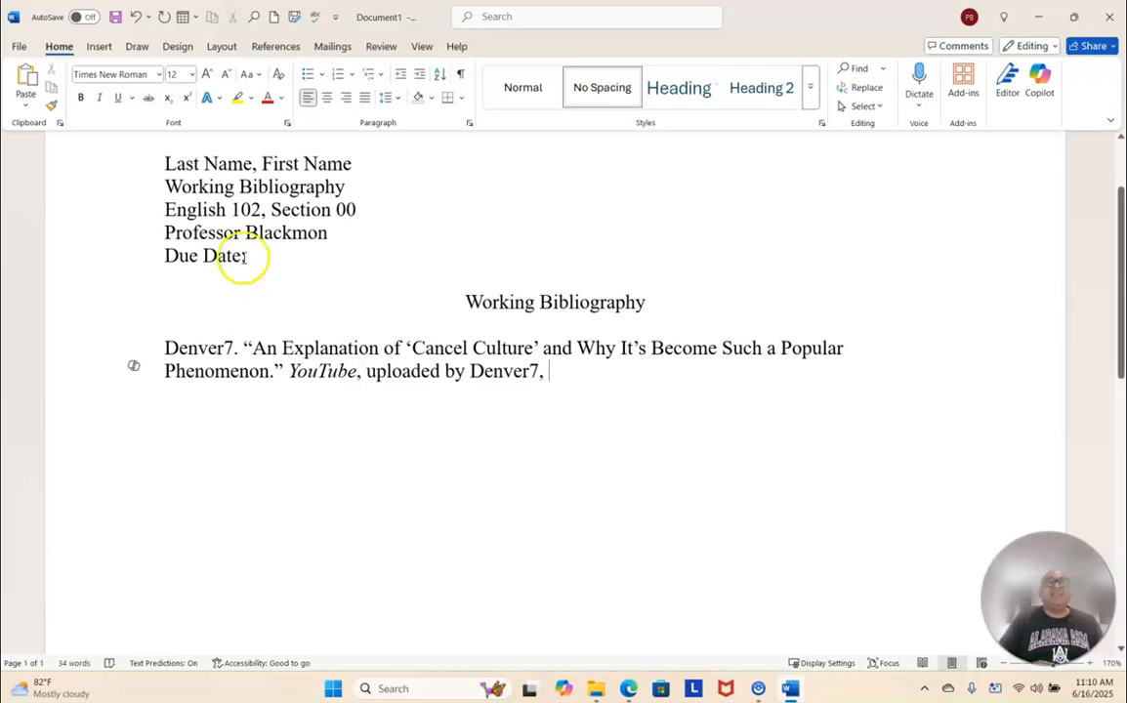
- Switch to Edge to check the upload date of the Denver7 cancel culture video
mouse_move(627, 688)
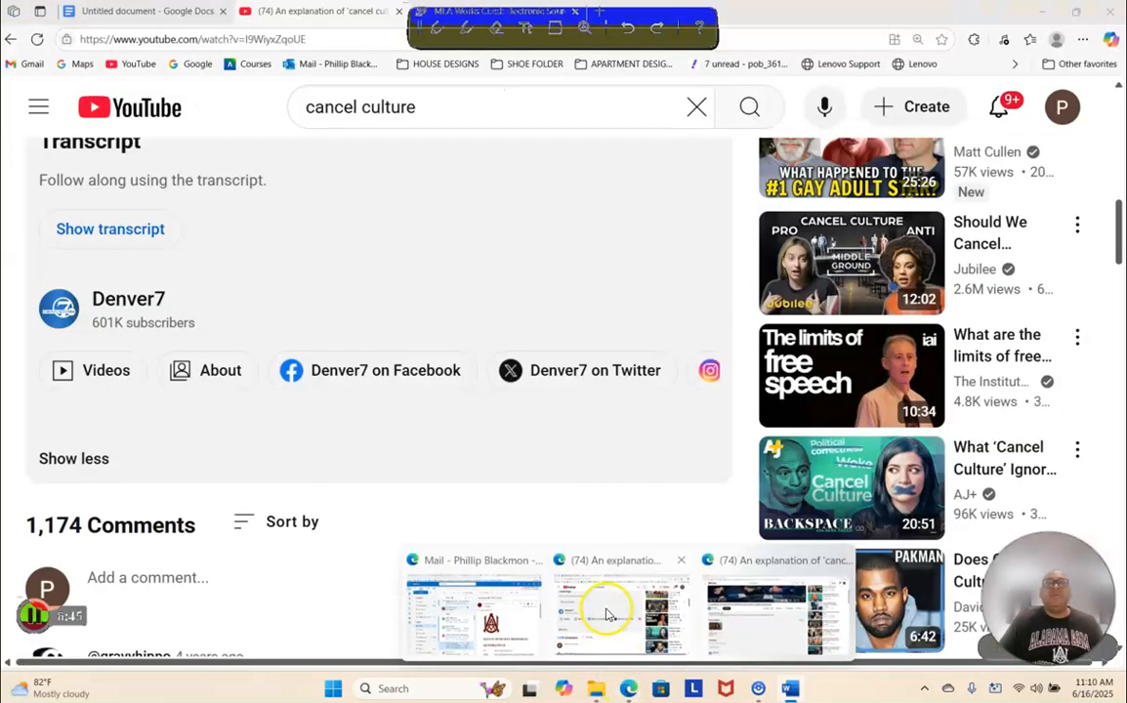
click(603, 606)
scroll(382, 369, up, 2)
scroll(382, 369, up, 3)
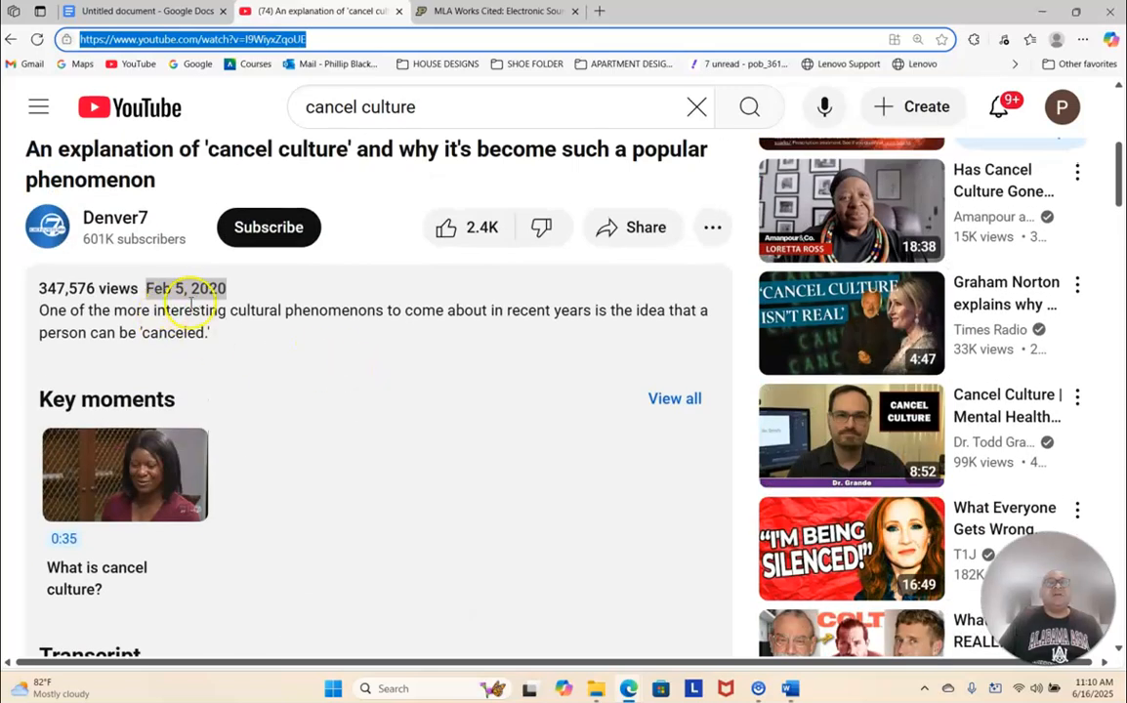
- Switch to Word and continue the citation after the uploader with the upload date “5 Feb. 2020,”
click(231, 294)
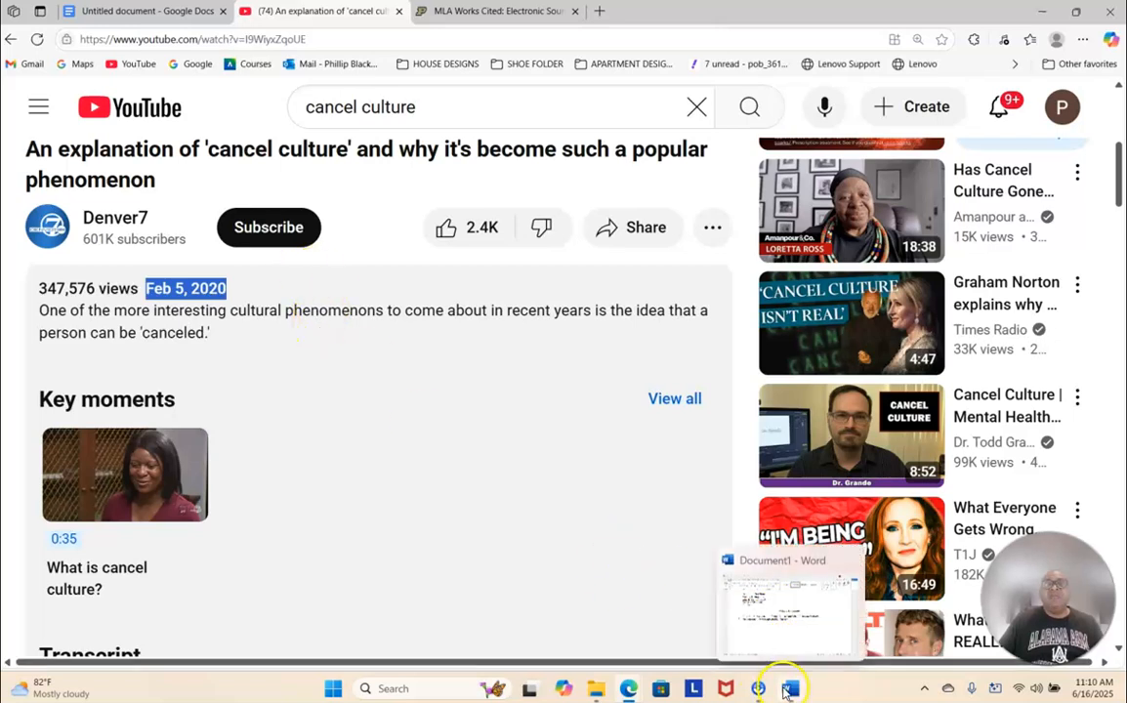
click(780, 629)
click(762, 578)
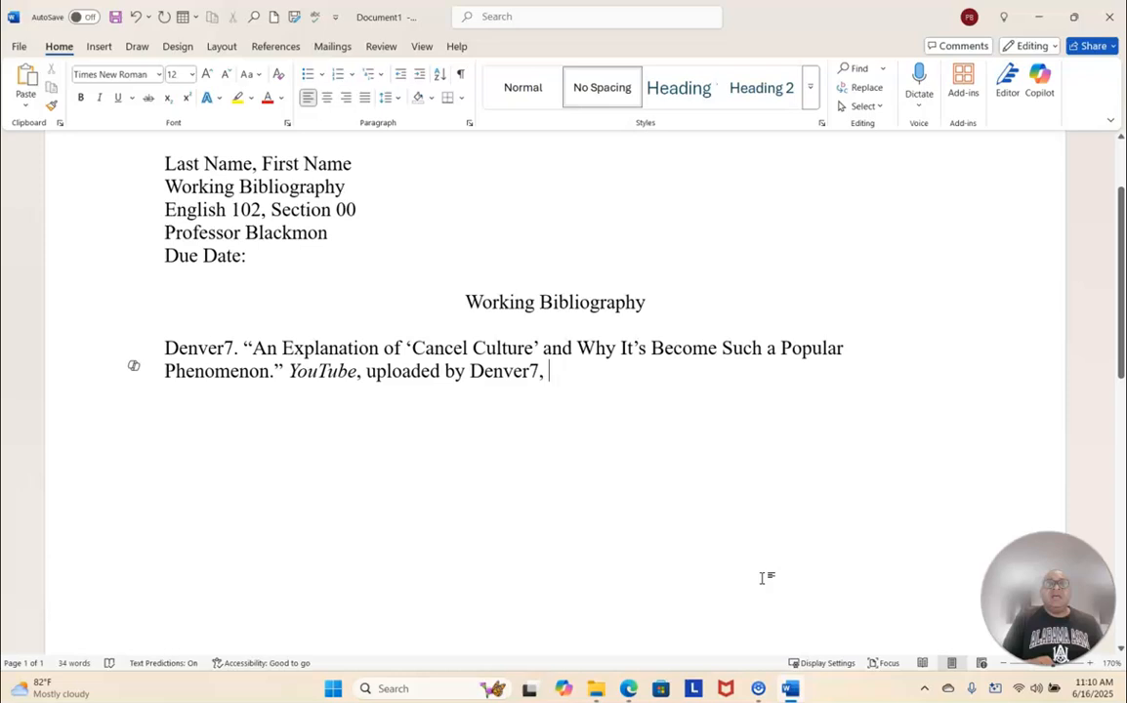
text(5 Feb. 2020,)
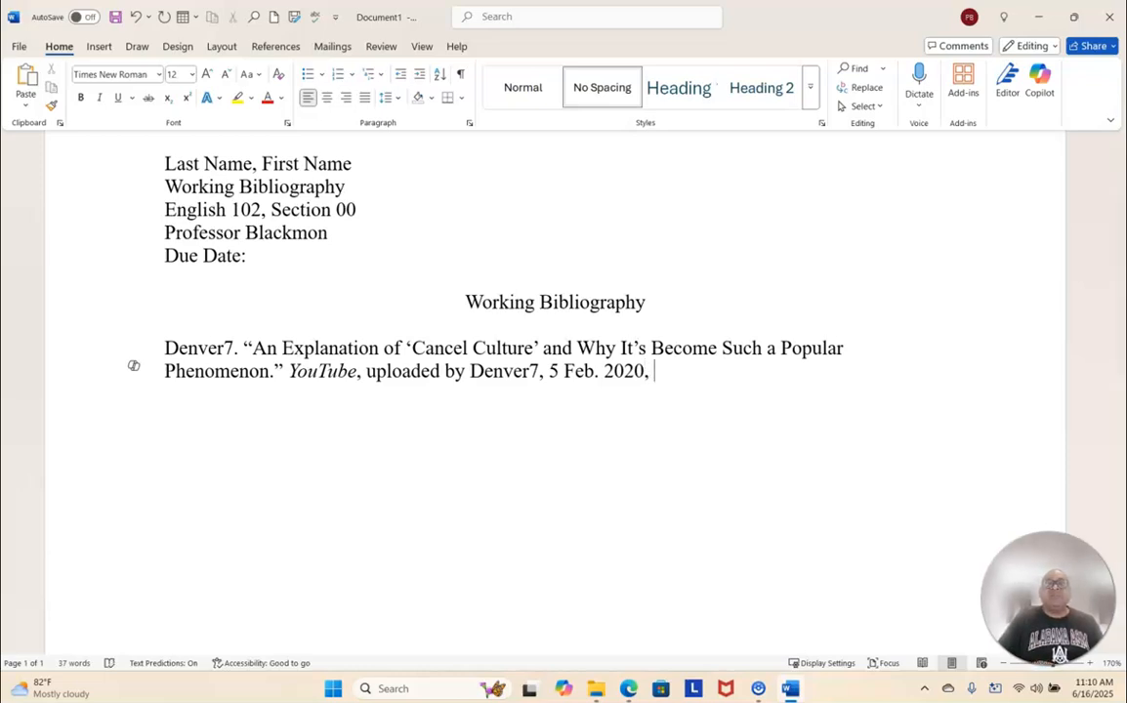
- Switch to Edge, check the URL element in Purdue OWL's YouTube citation example, and copy the Denver7 video's web address
click(629, 688)
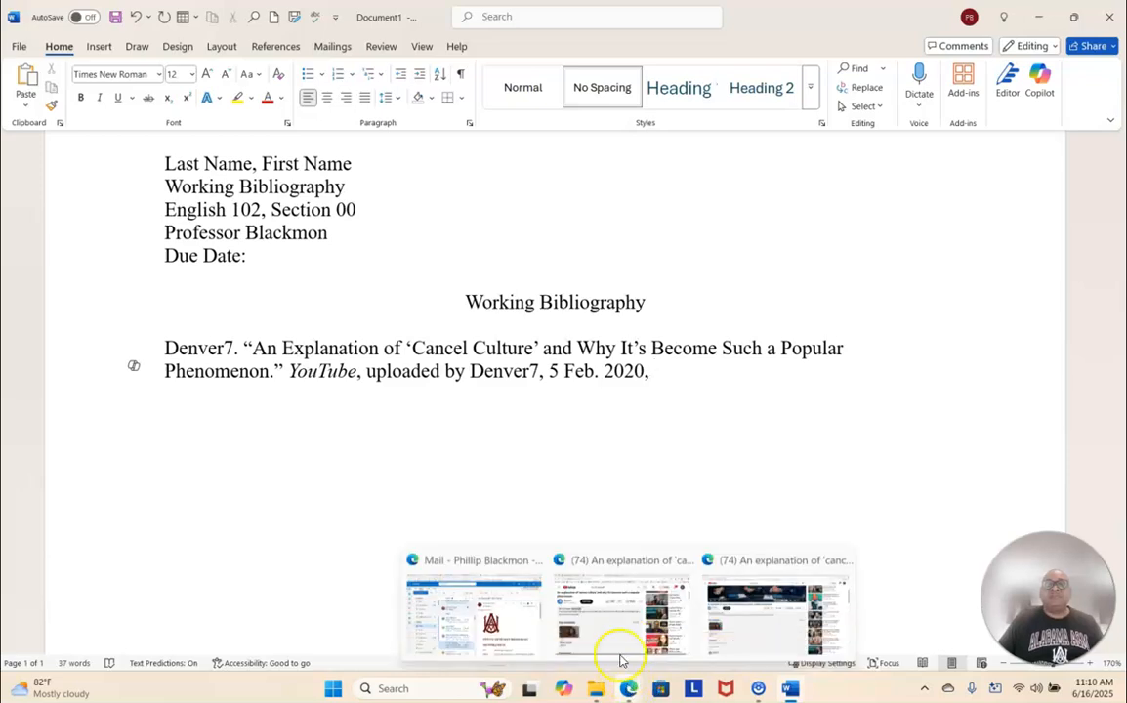
click(611, 621)
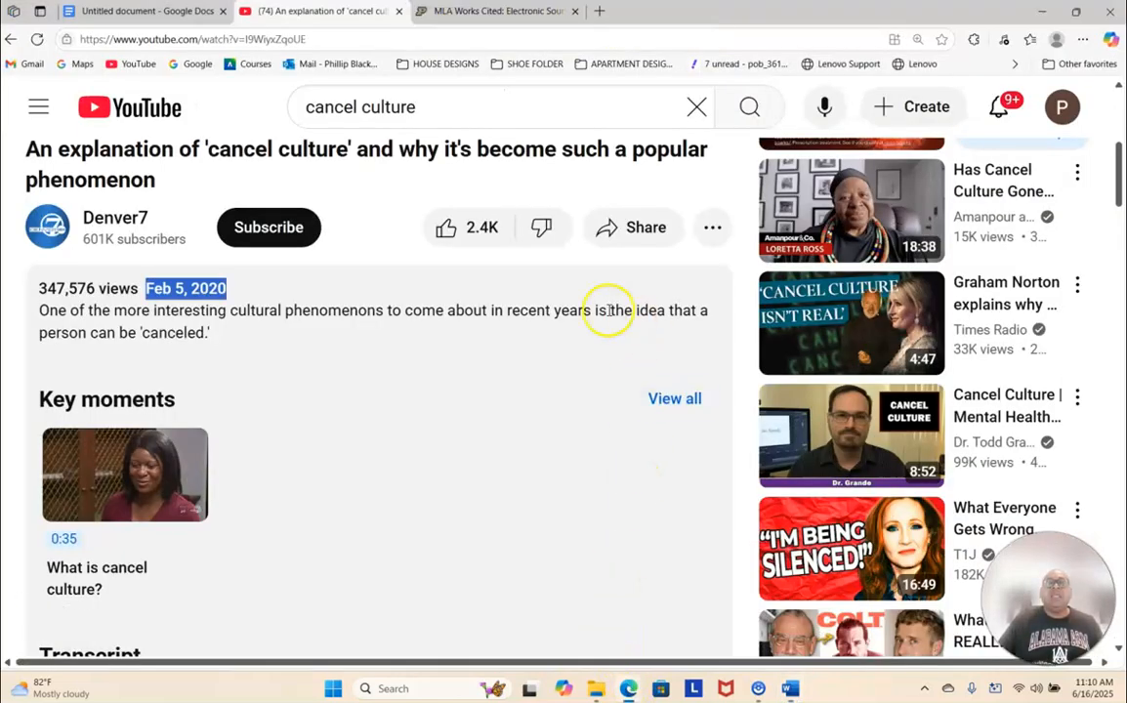
click(503, 11)
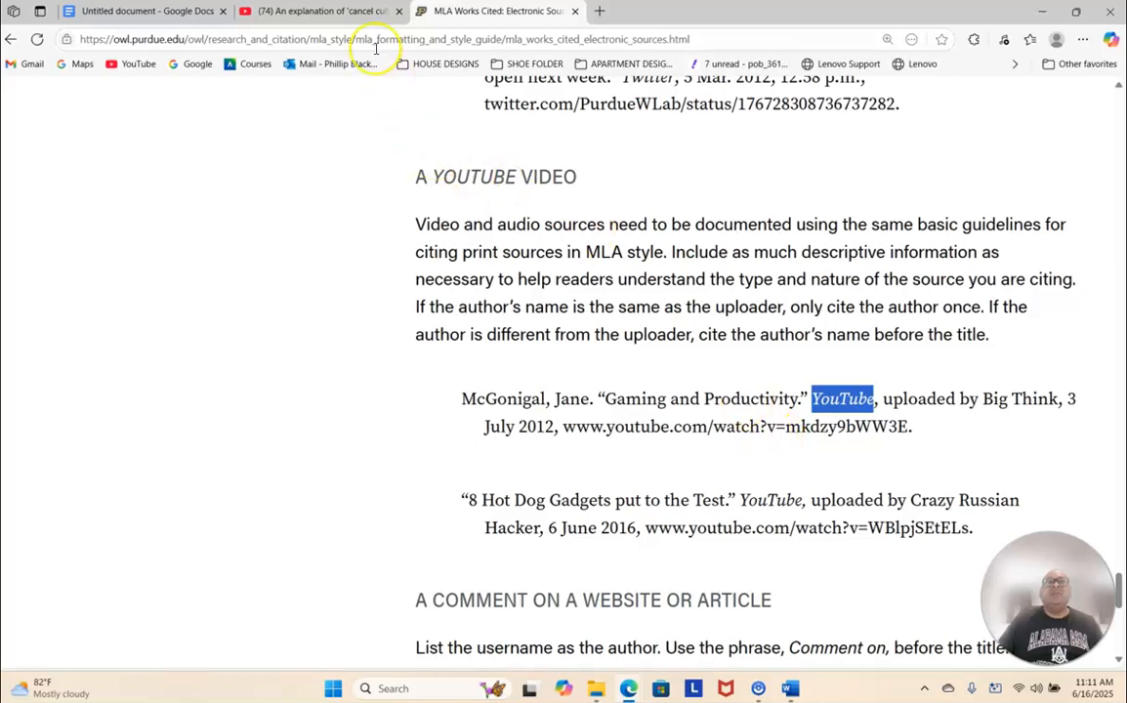
click(334, 14)
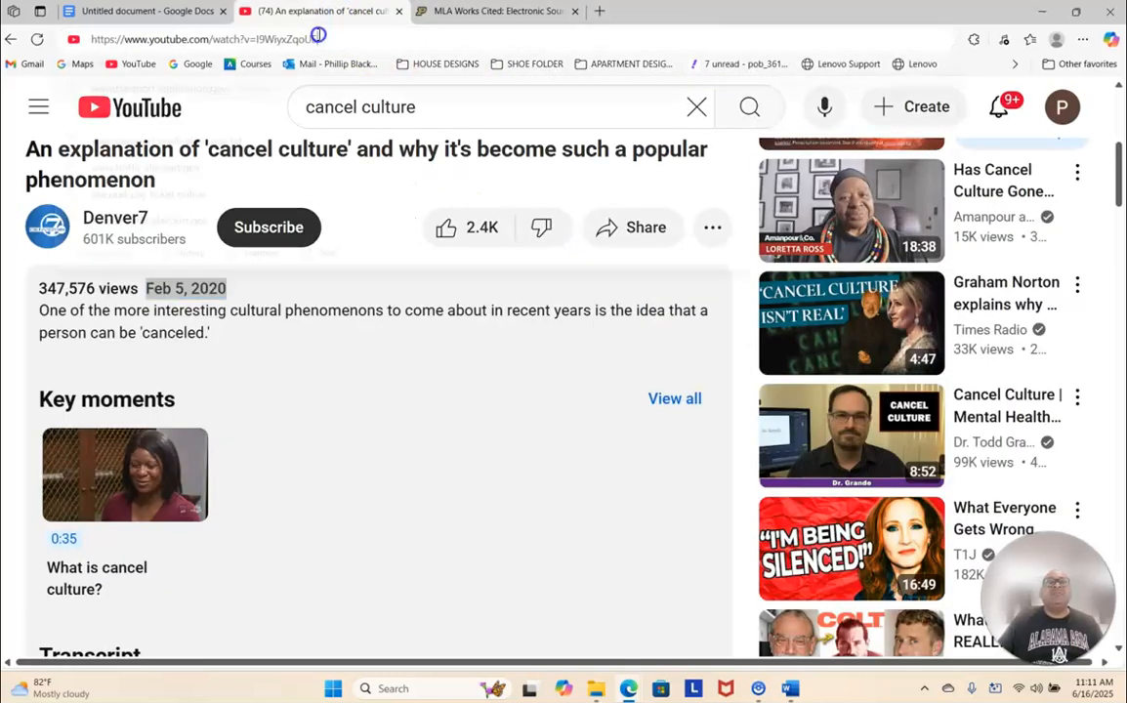
click(319, 37)
key(ctrl+c)
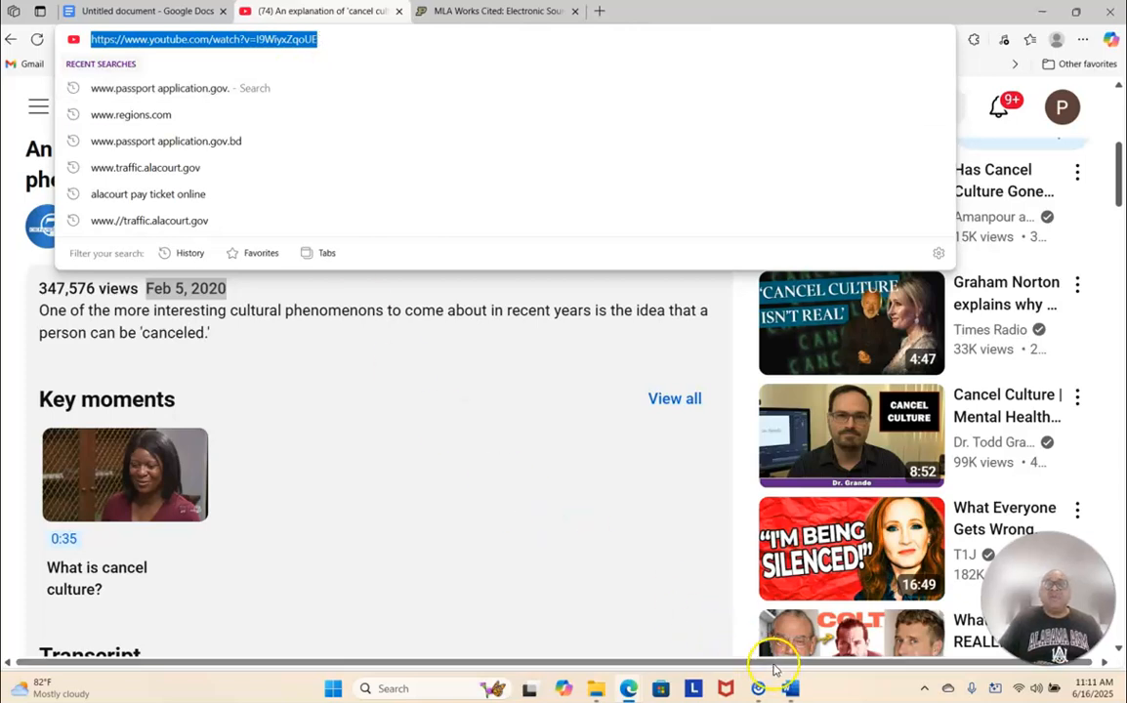
- Switch to Word, paste the video's URL after the upload date, and end the citation with a period
mouse_move(789, 690)
click(787, 634)
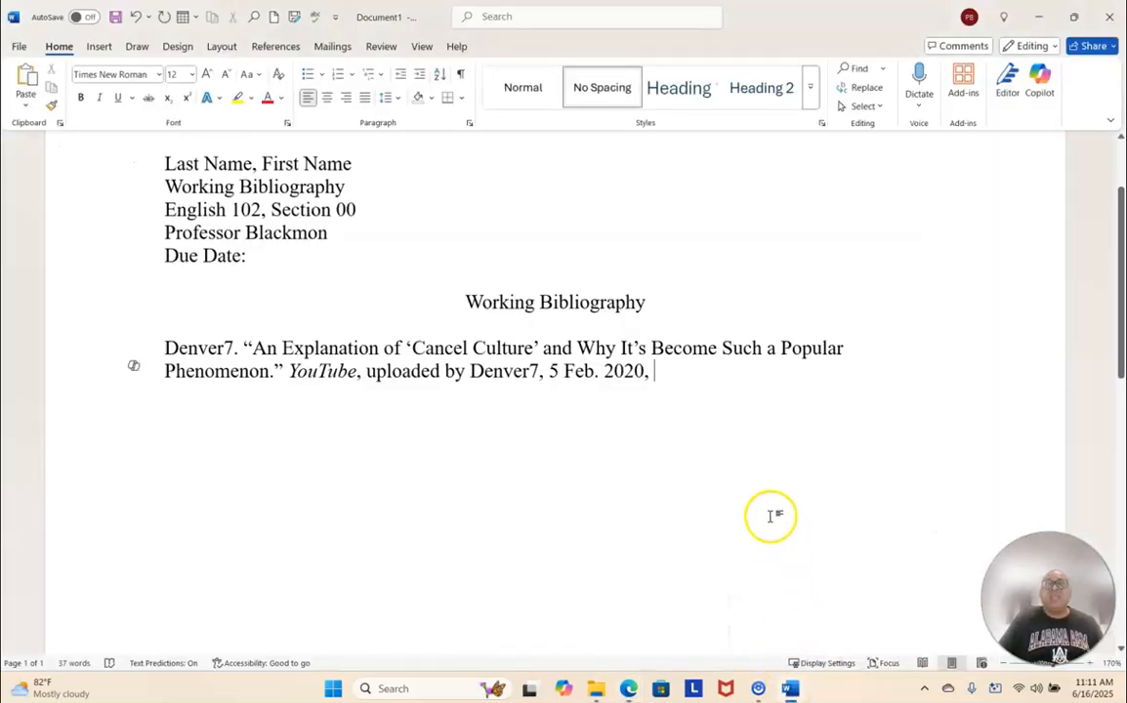
key(ctrl+v)
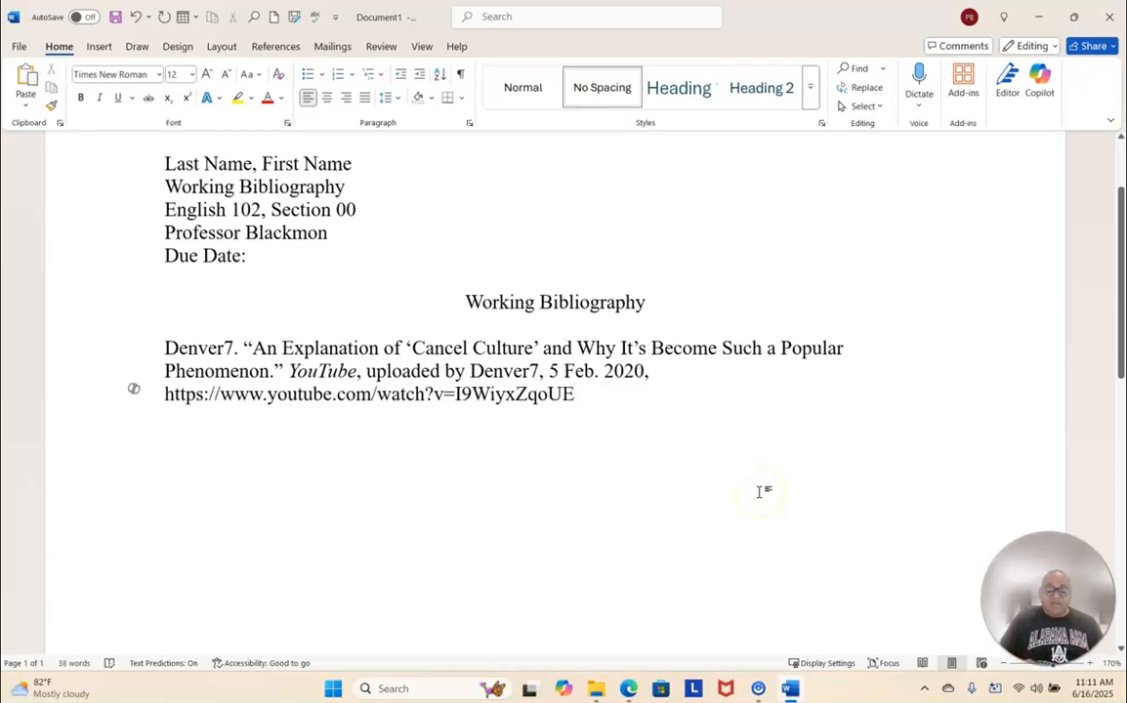
text(.)
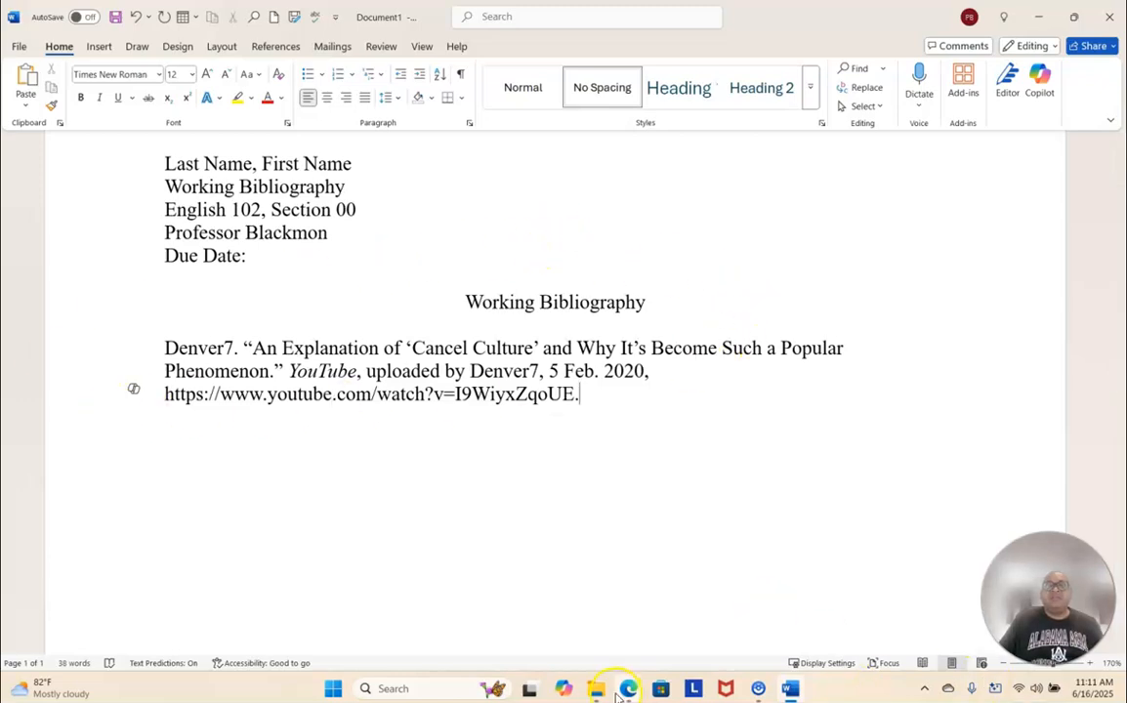
- Switch to Edge to examine how the first and second lines of Purdue OWL's YouTube citation example are indented
mouse_move(630, 691)
click(621, 628)
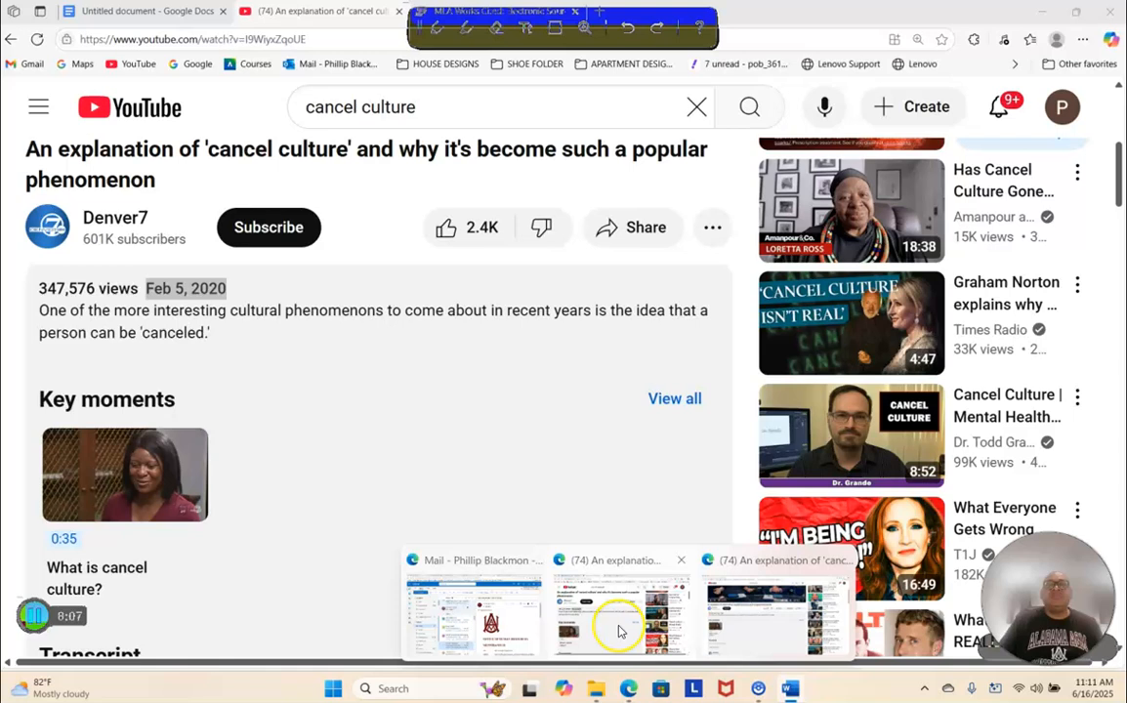
click(434, 9)
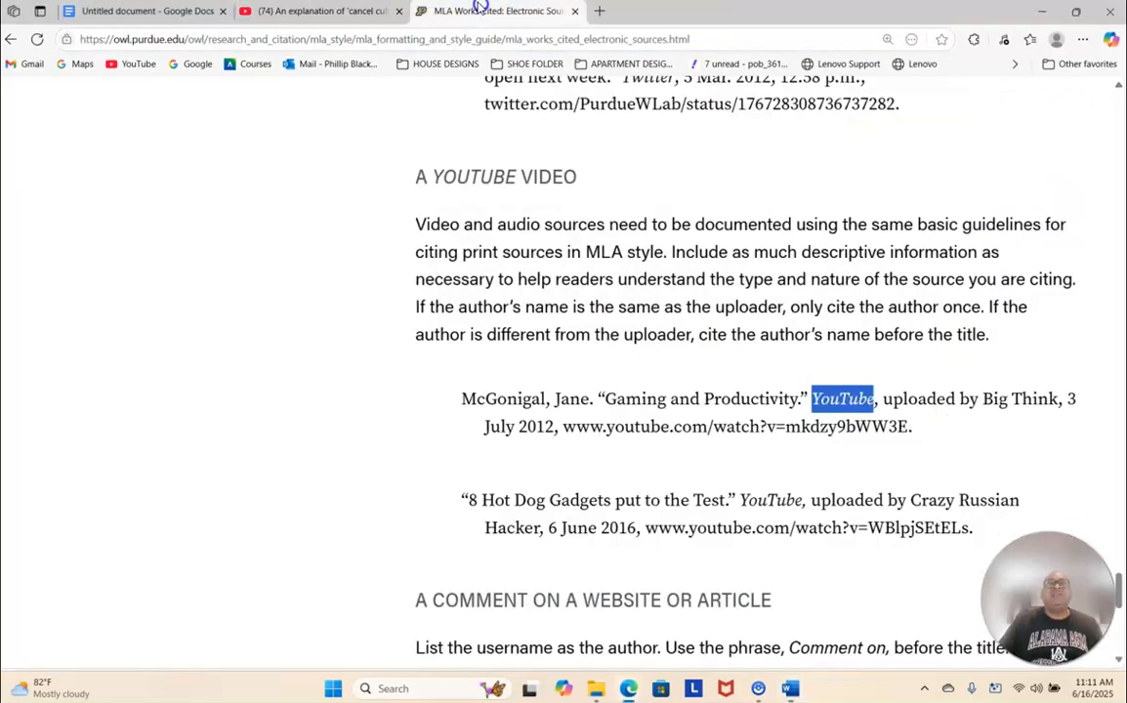
drag(461, 400, 918, 441)
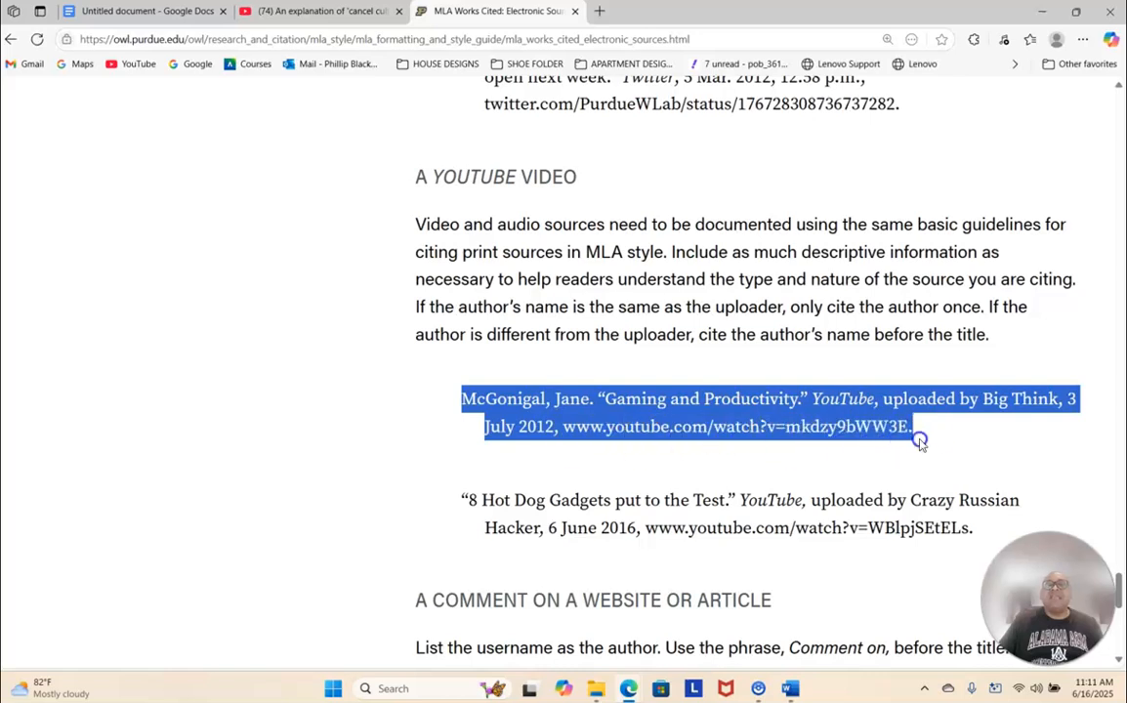
click(461, 402)
double_click(464, 399)
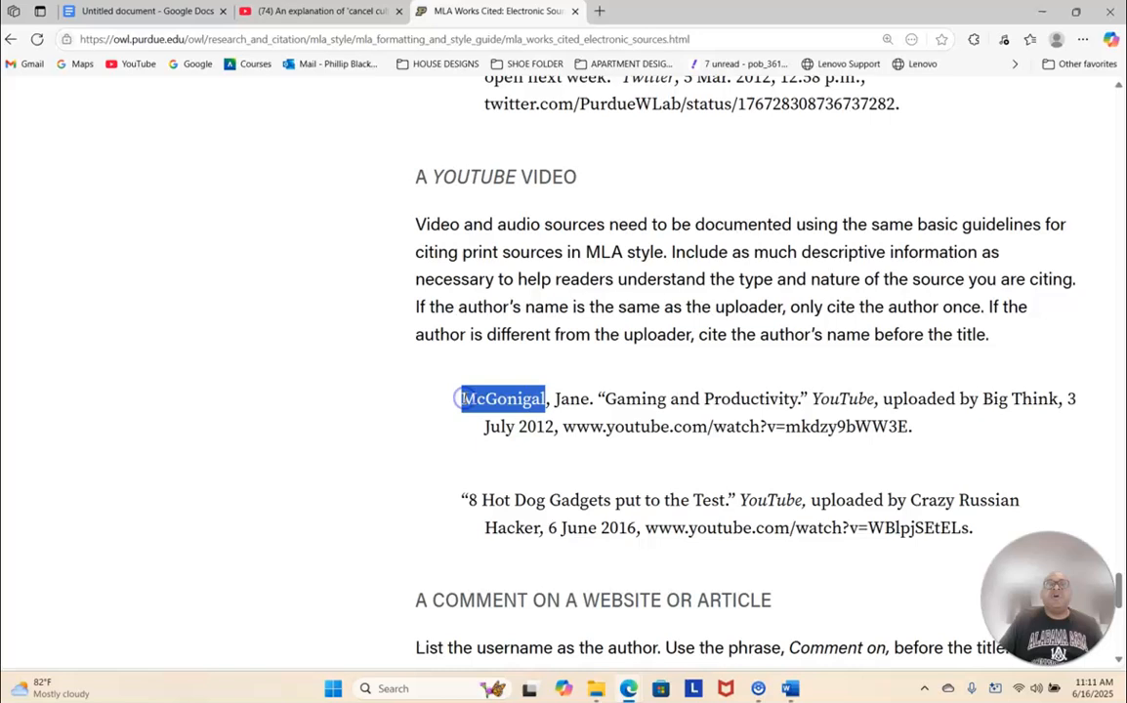
click(478, 421)
drag(486, 426, 527, 426)
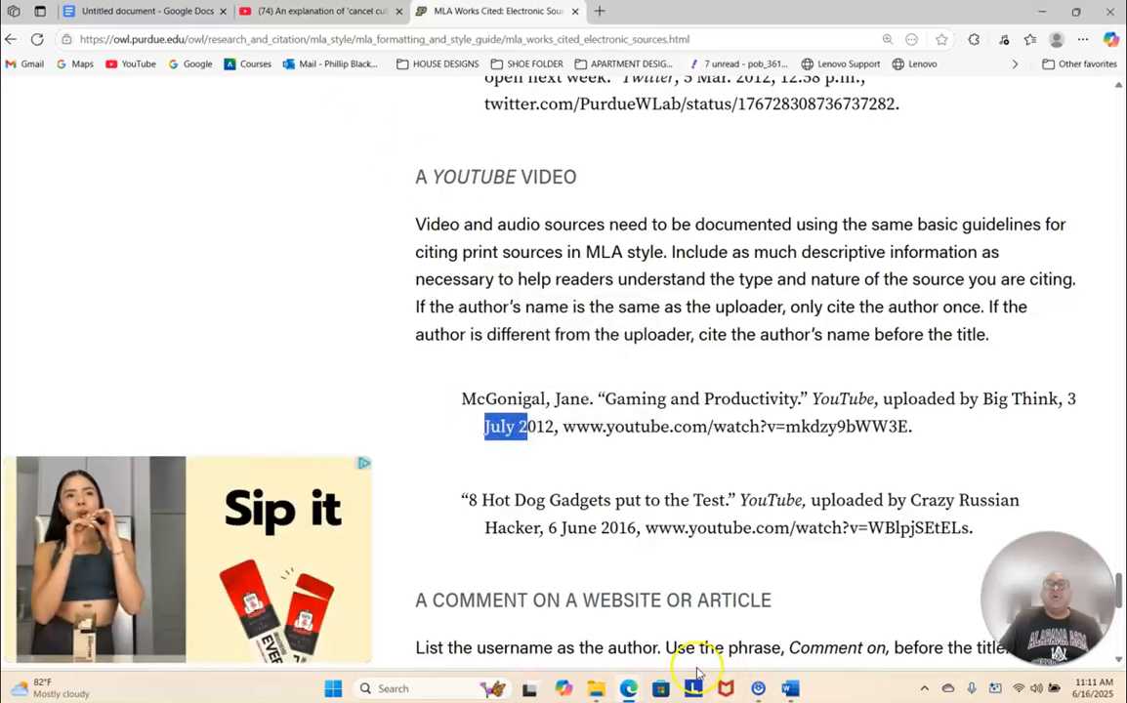
- Switch to Word and apply a 0.5" hanging indent to the whole Denver7 citation
mouse_move(789, 689)
click(784, 651)
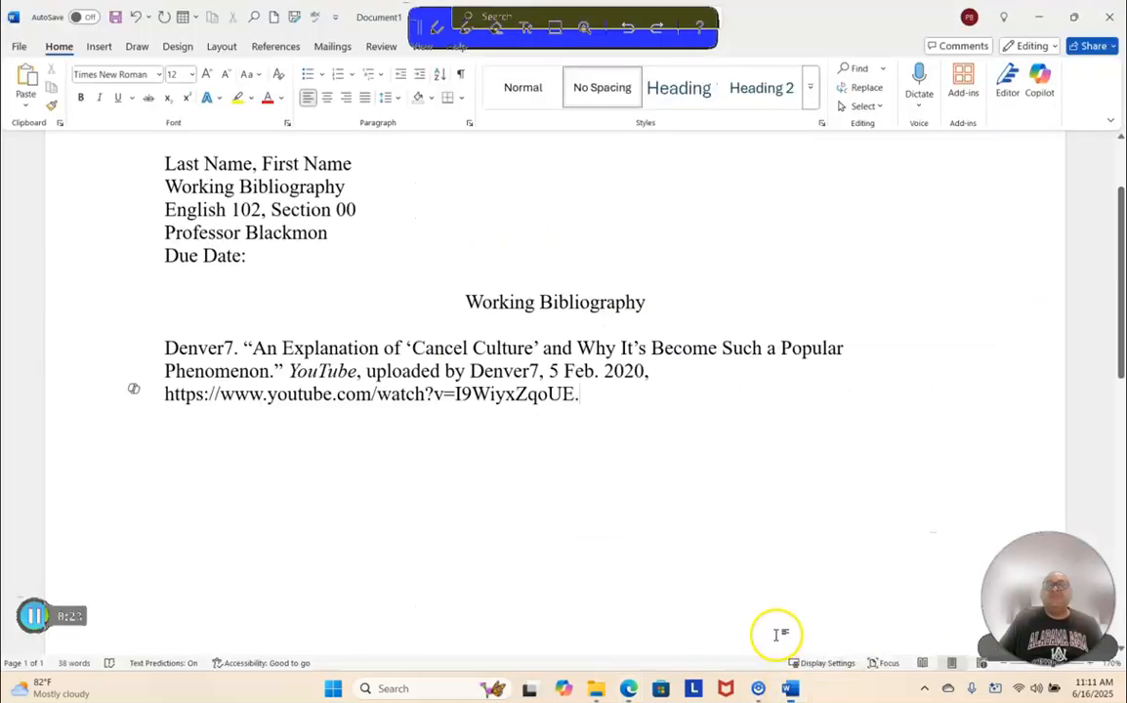
drag(164, 347, 602, 394)
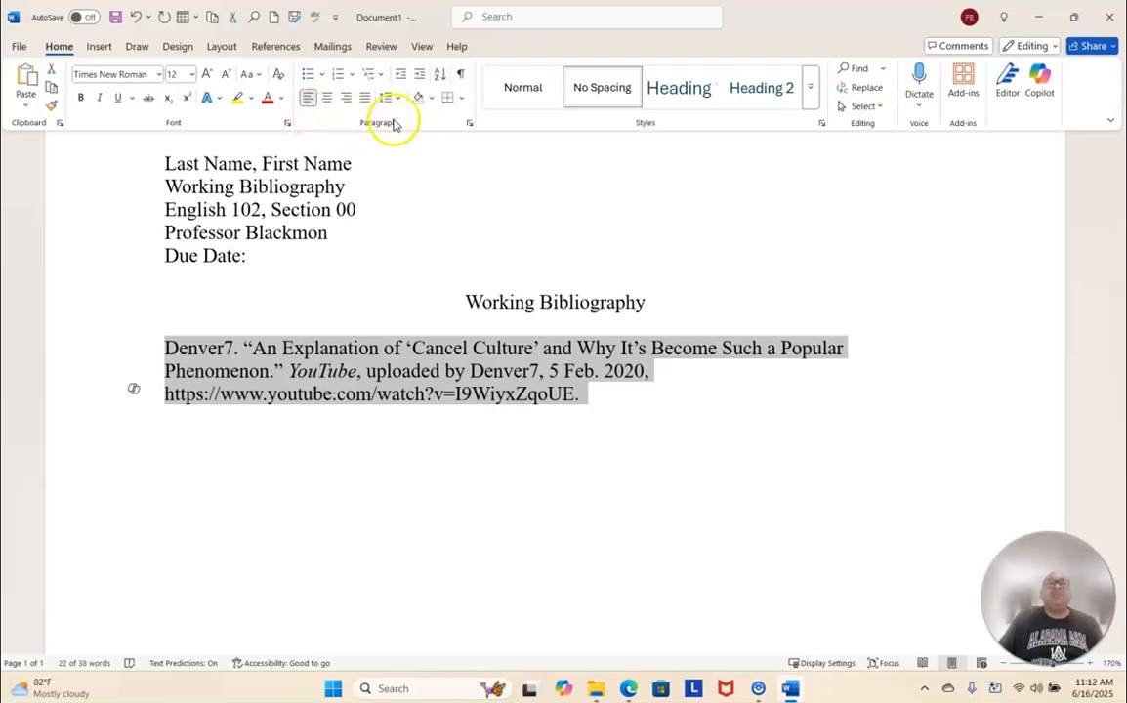
click(469, 124)
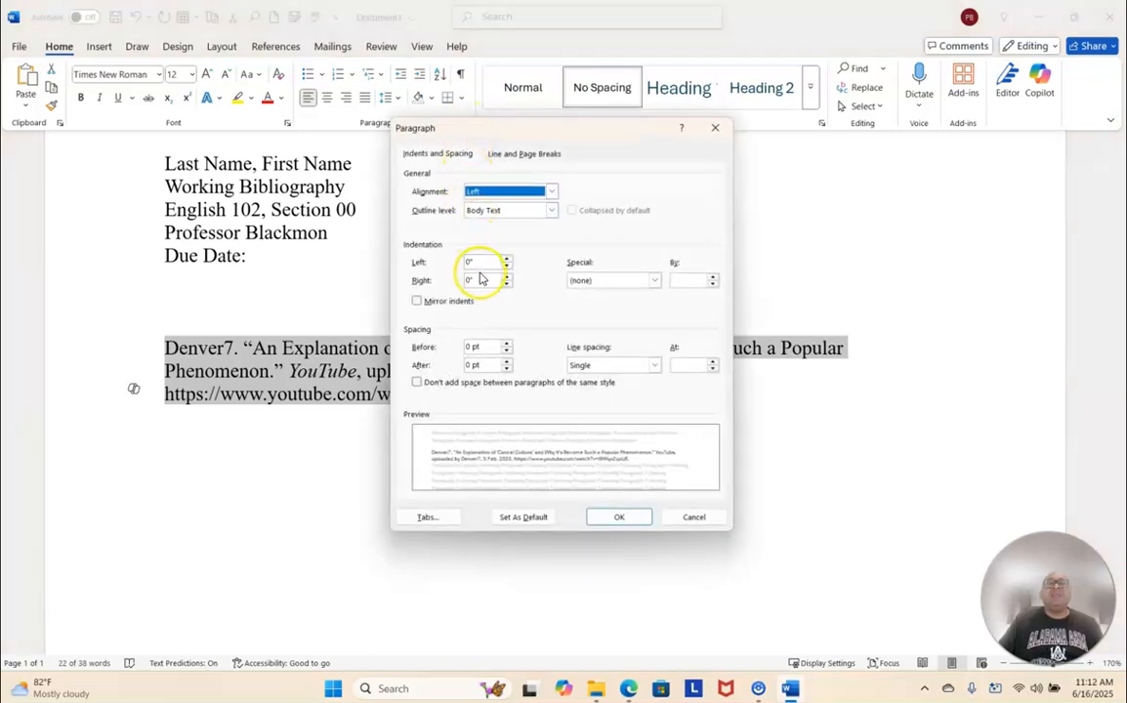
click(655, 282)
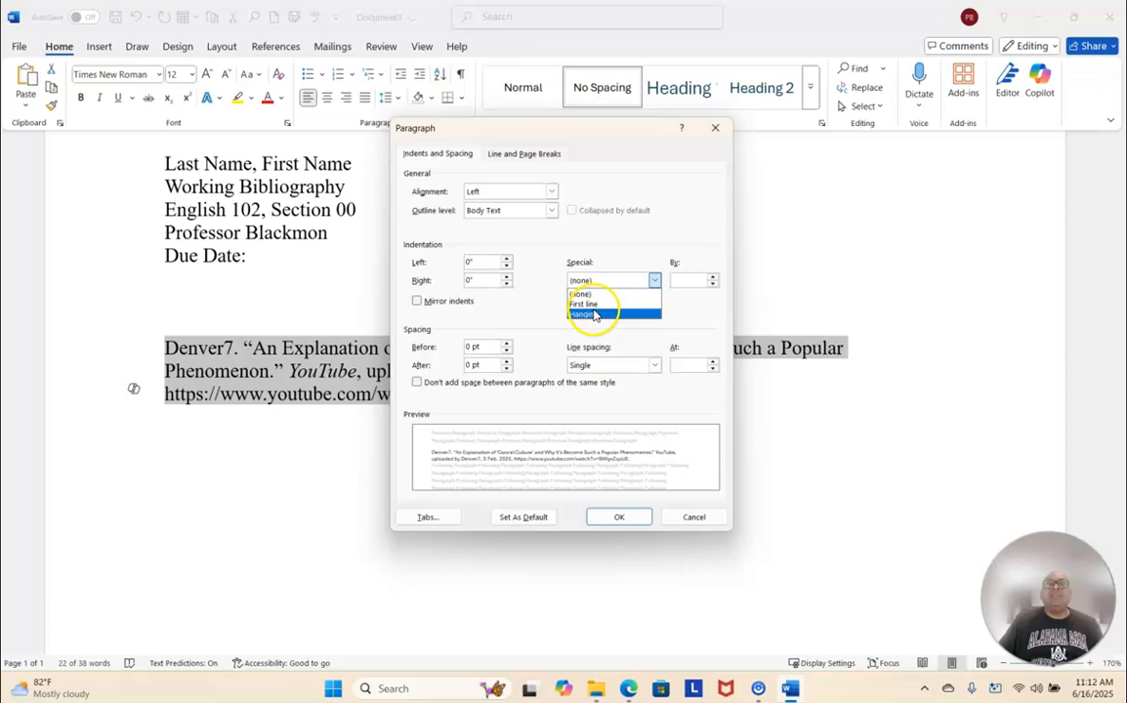
click(594, 313)
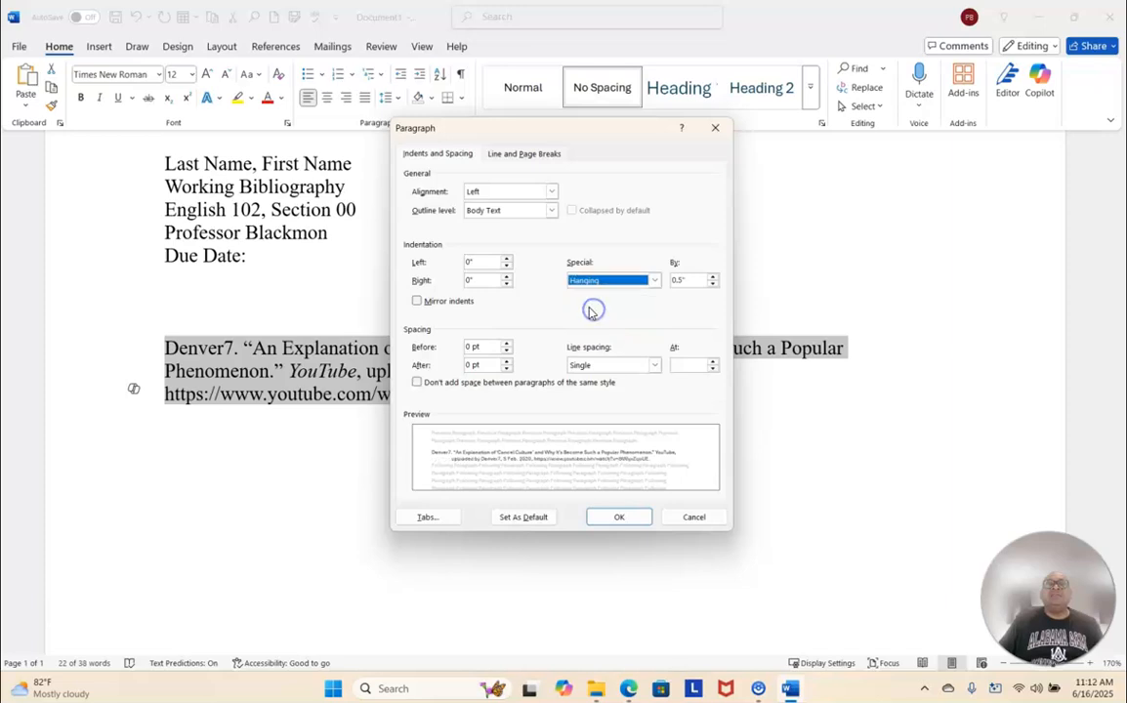
click(615, 517)
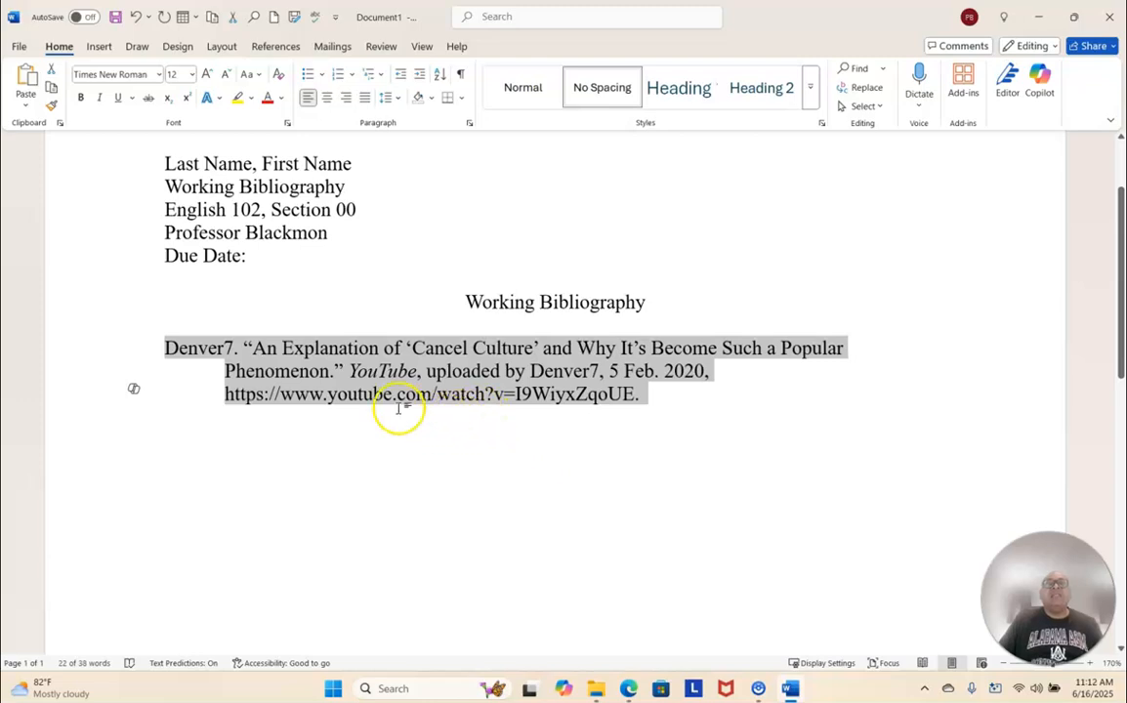
click(646, 420)
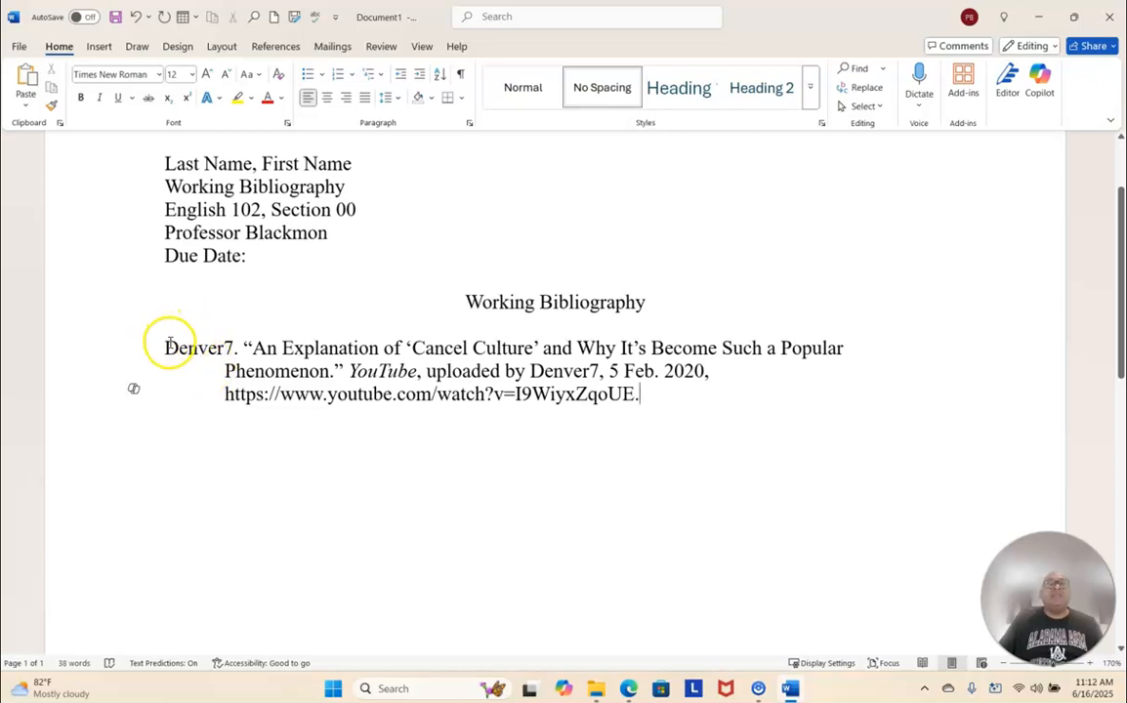
- Set the line spacing of the Denver7 citation to 2.0
drag(166, 348, 640, 405)
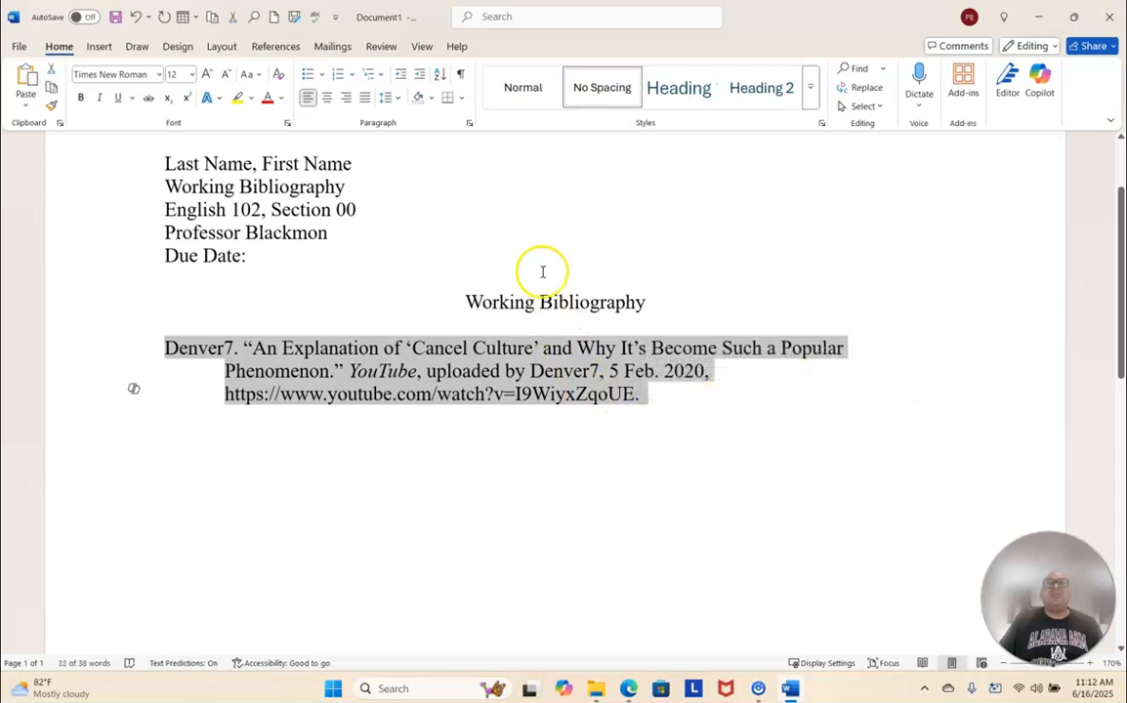
click(399, 99)
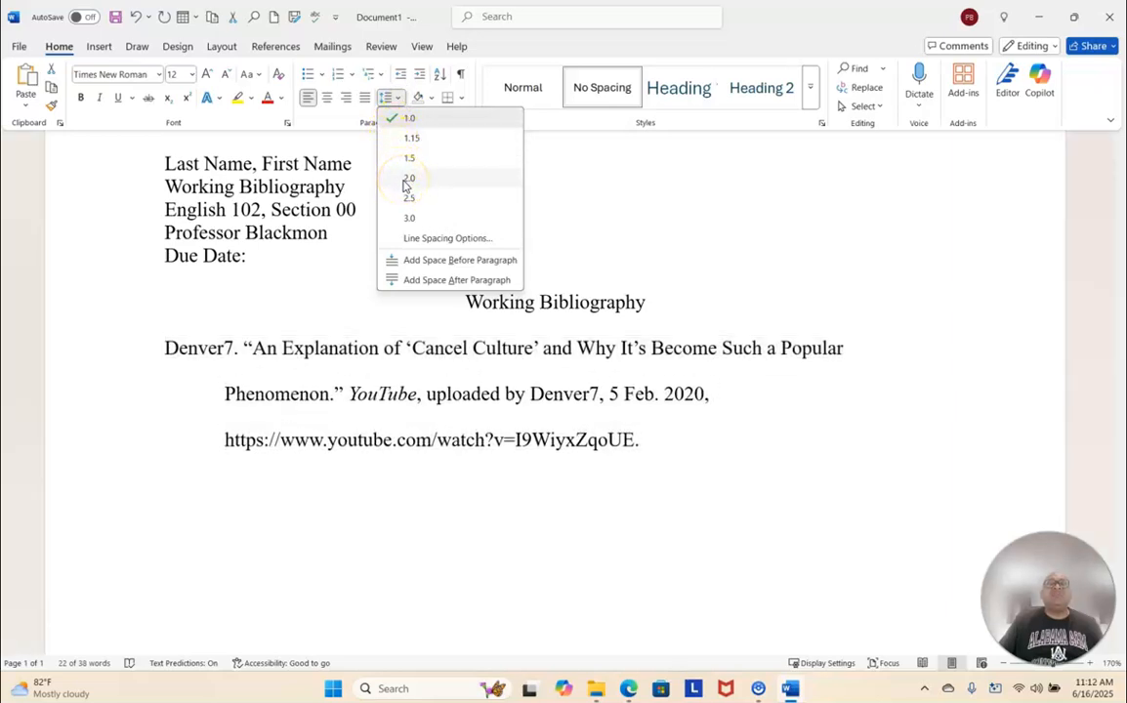
click(407, 180)
click(667, 436)
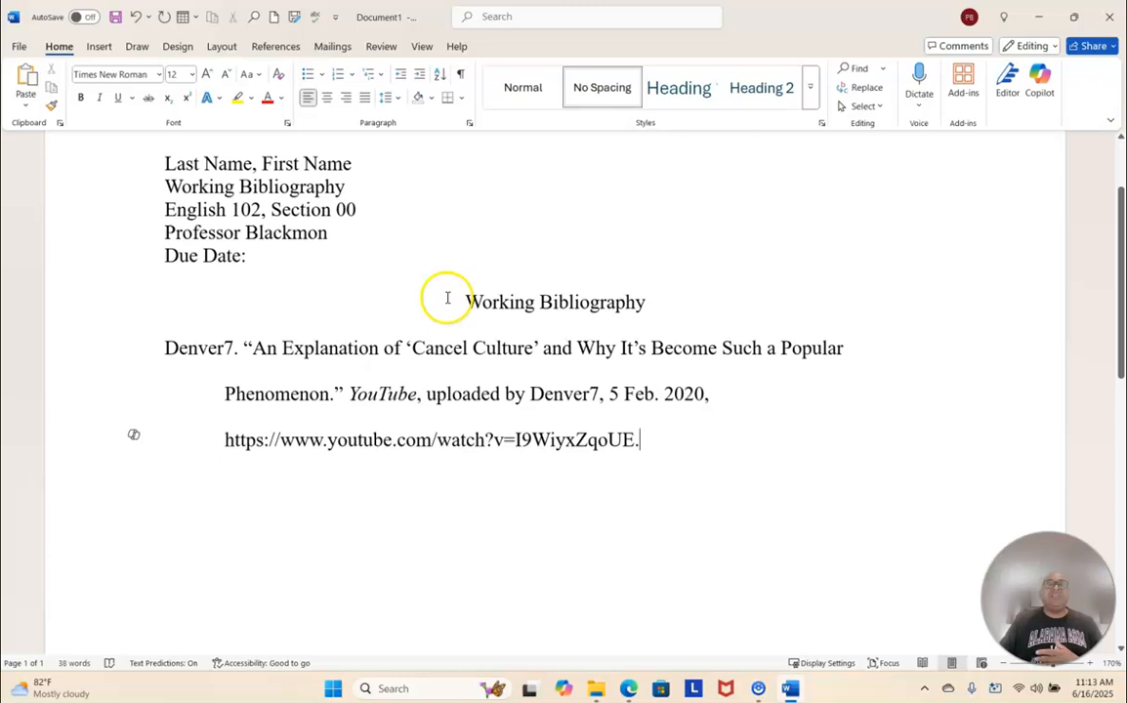
scroll(629, 332, up, 2)
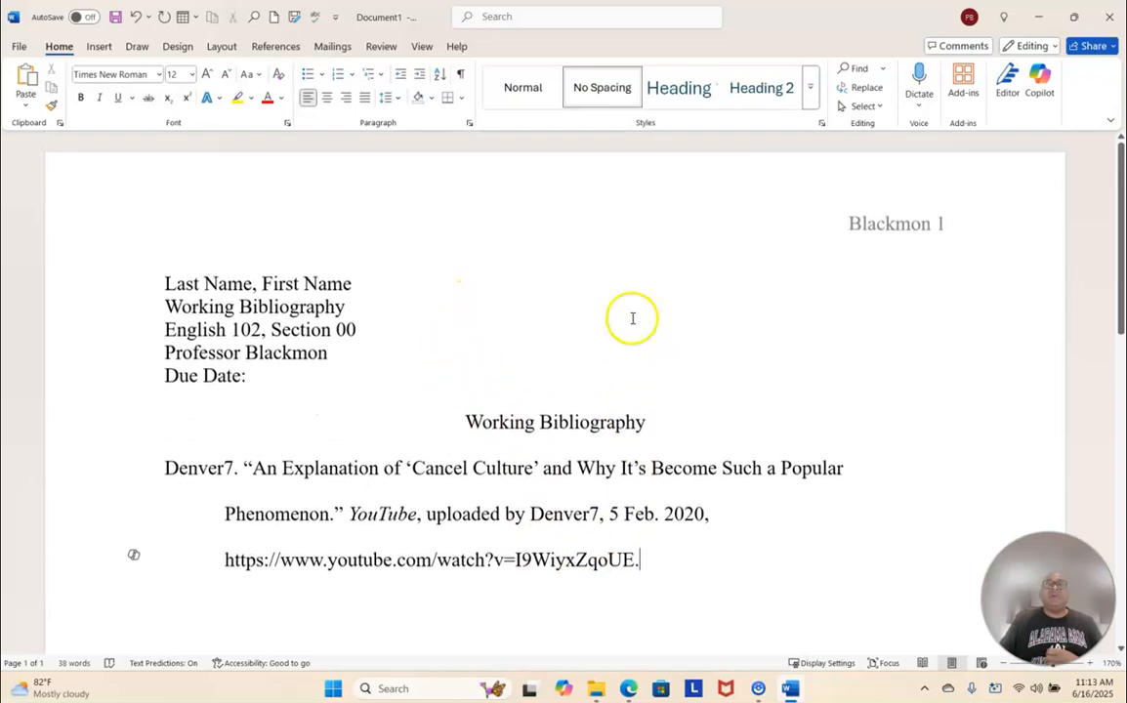
scroll(586, 312, down, 1)
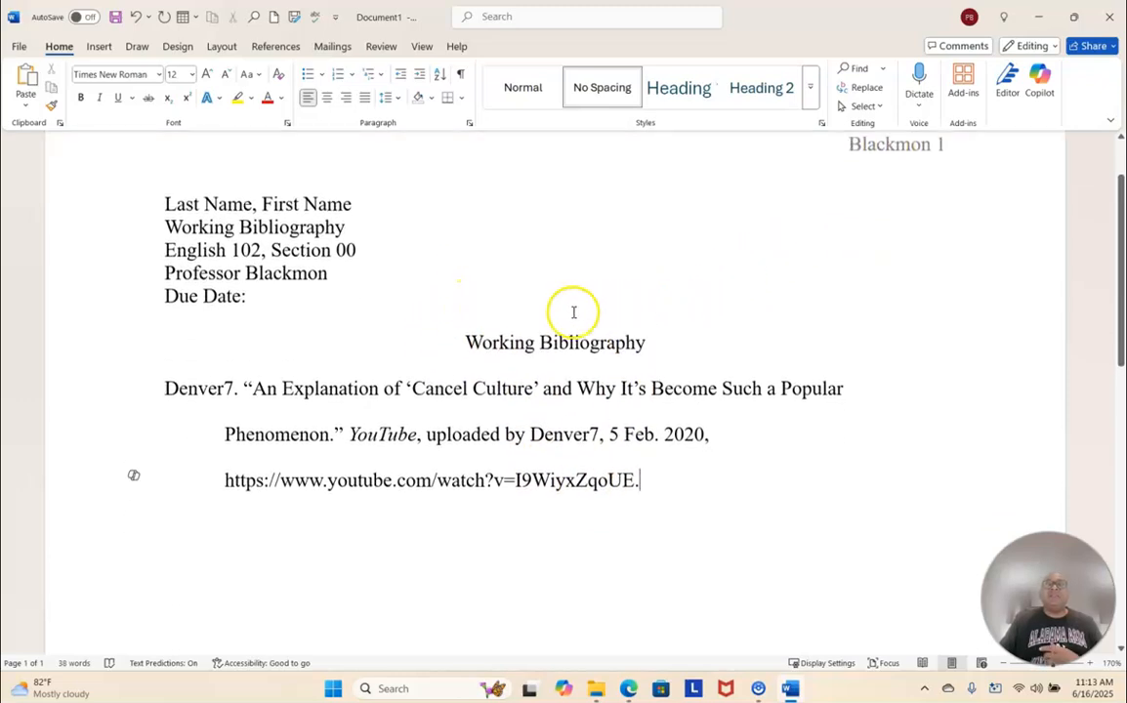
scroll(574, 311, down, 1)
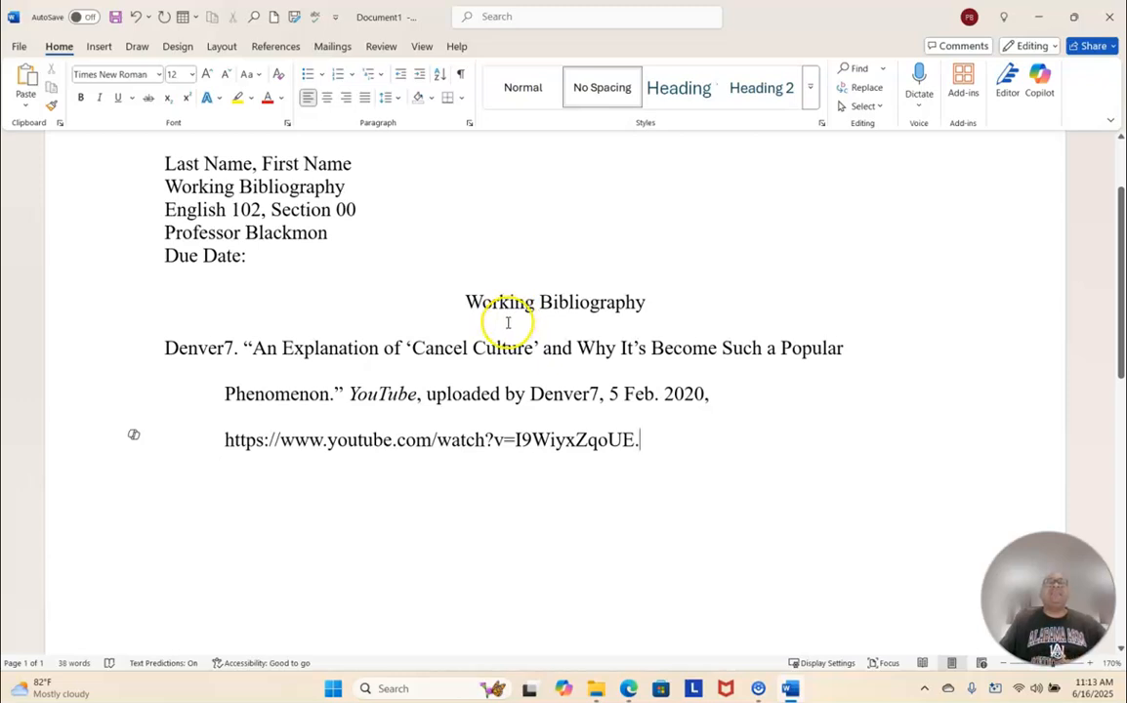